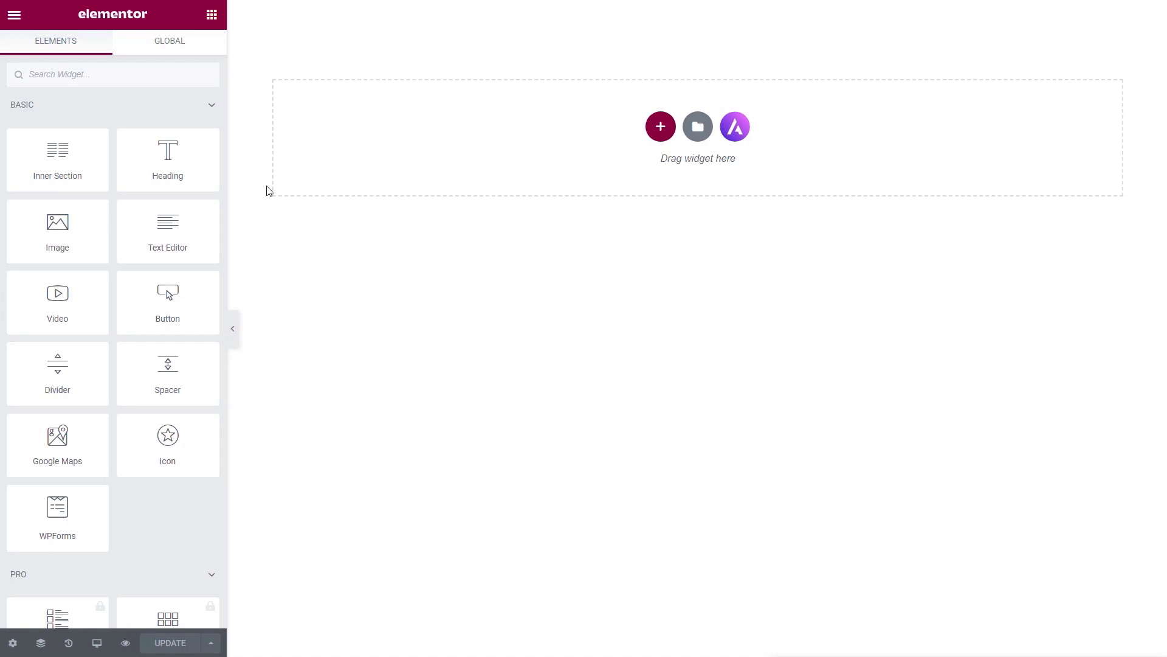
- Find the Login Form widget by searching for "log" and place it in the empty section of the page
{"action": "left_click", "coordinate": [113, 72]}
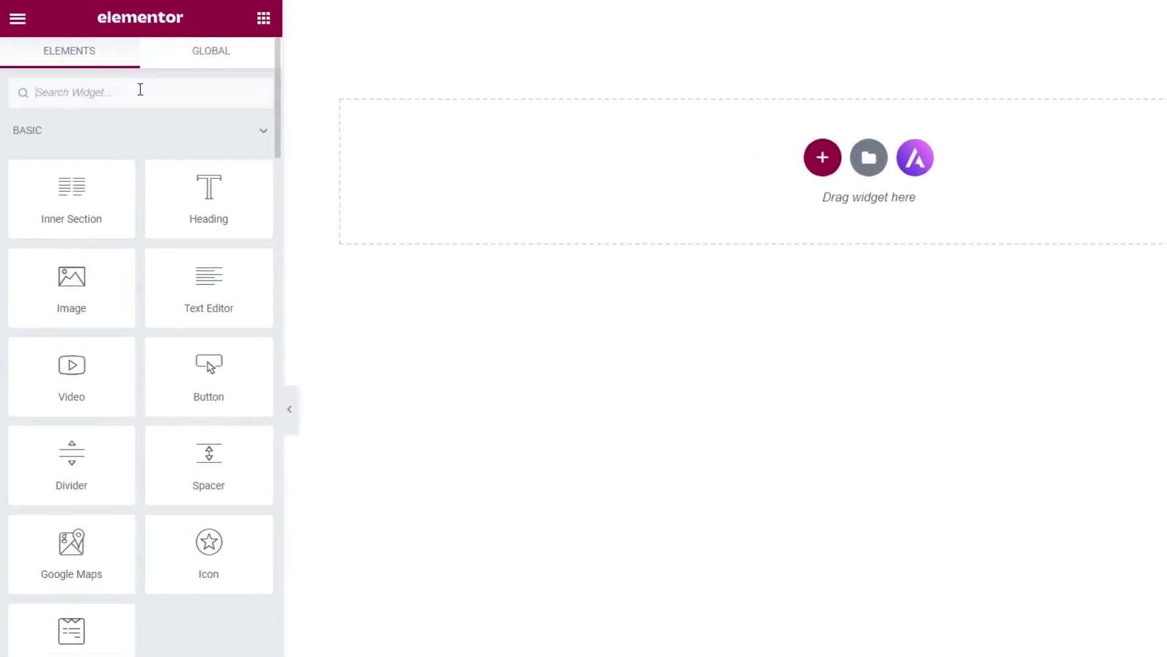
{"action": "type", "text": "log"}
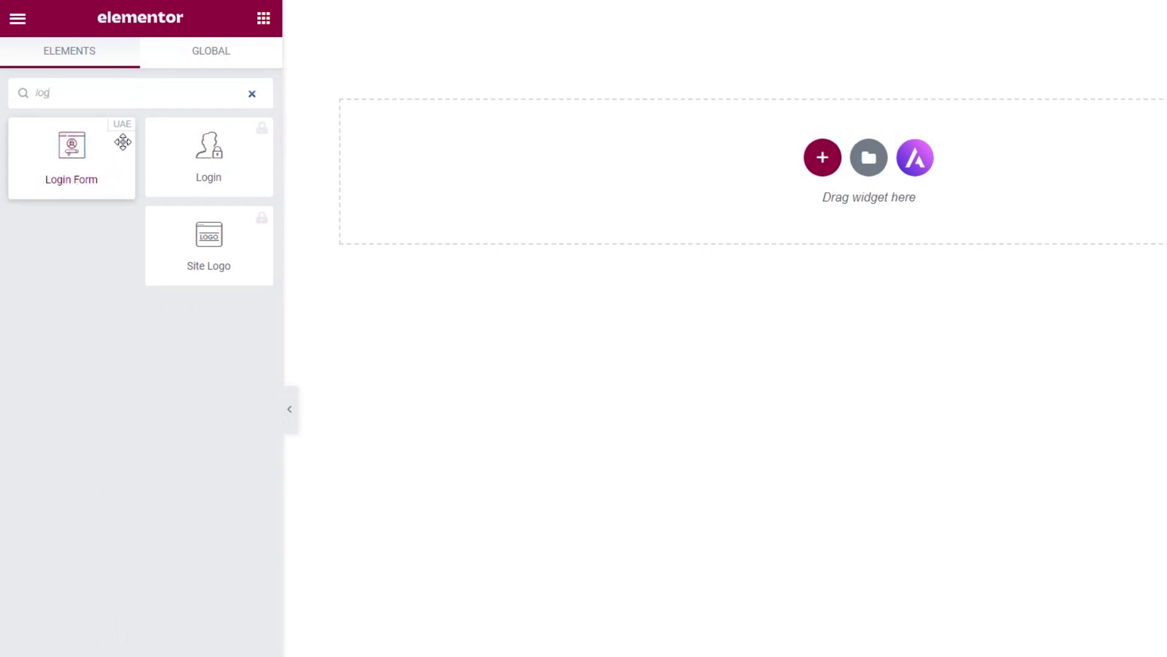
{"action": "left_click_drag", "start_coordinate": [99, 161], "coordinate": [710, 157]}
{"action": "left_click_drag", "start_coordinate": [570, 126], "coordinate": [571, 126]}
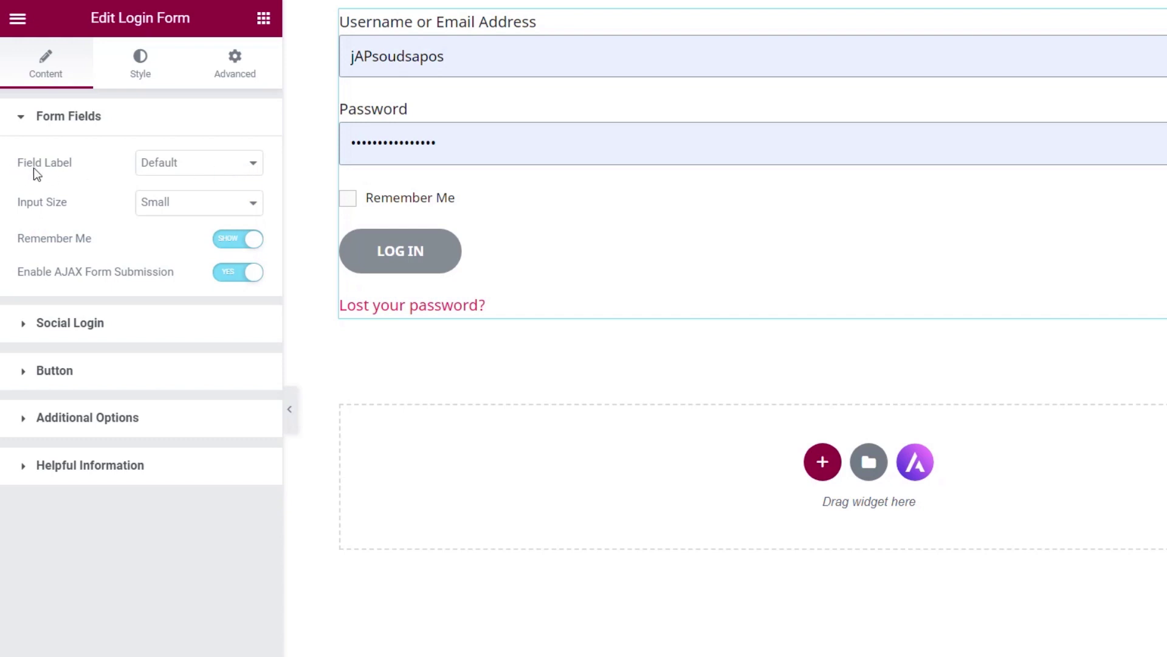
- Try the Custom and None options for the login form's field labels
{"action": "left_click", "coordinate": [207, 171]}
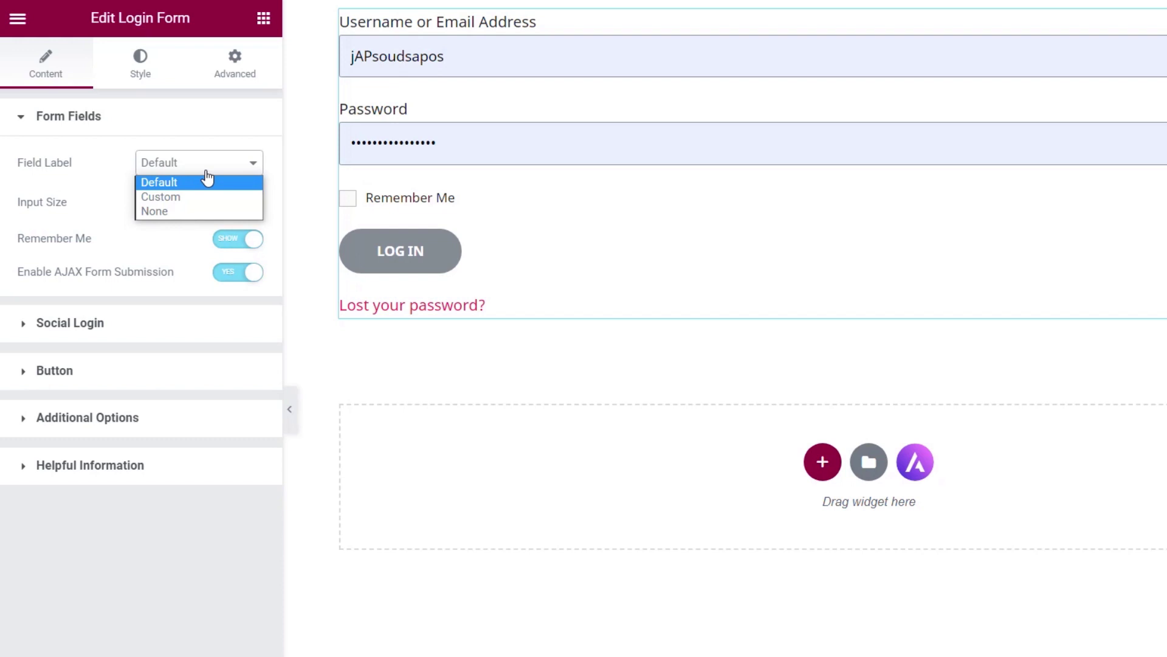
{"action": "left_click", "coordinate": [191, 195]}
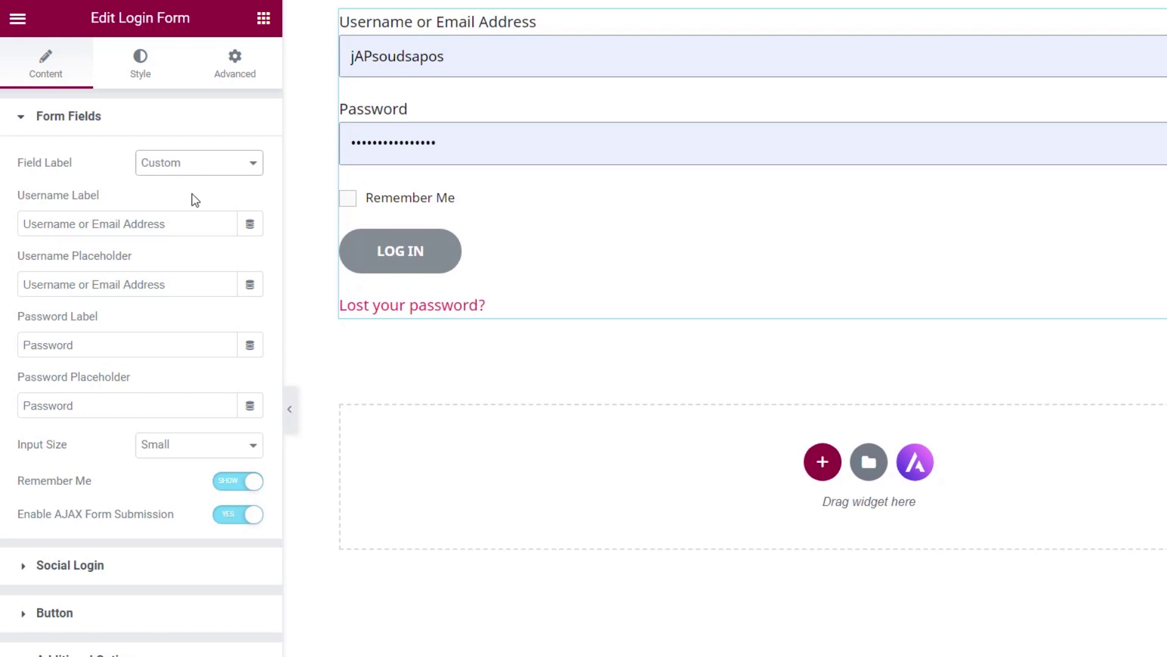
{"action": "left_click", "coordinate": [199, 175]}
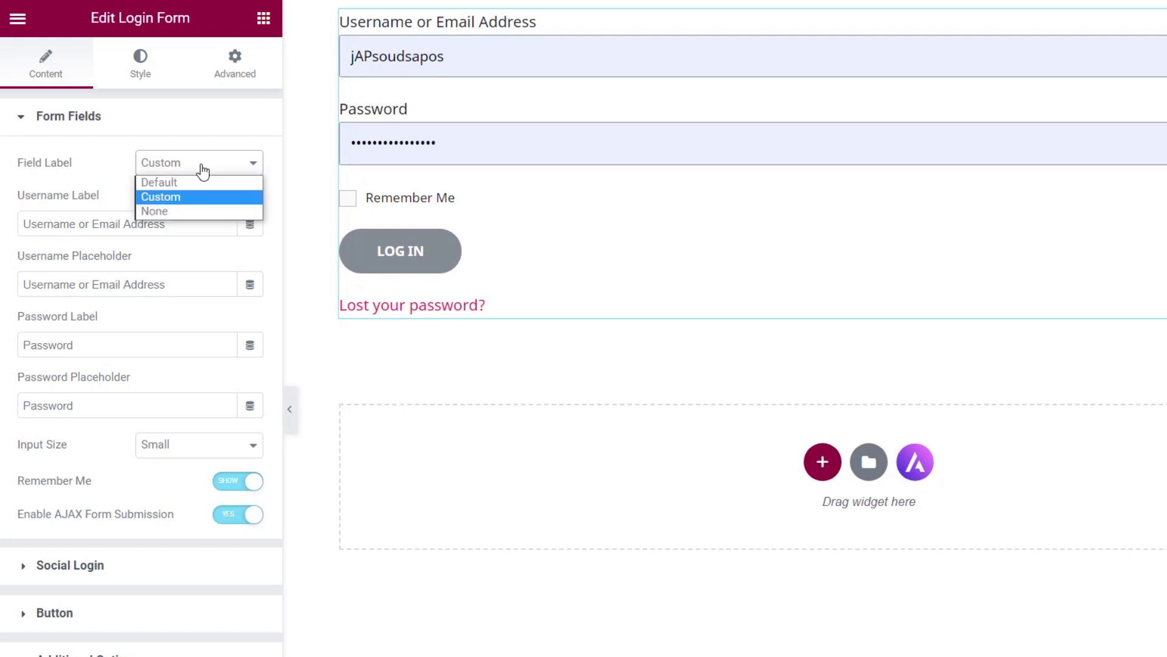
{"action": "left_click", "coordinate": [165, 214]}
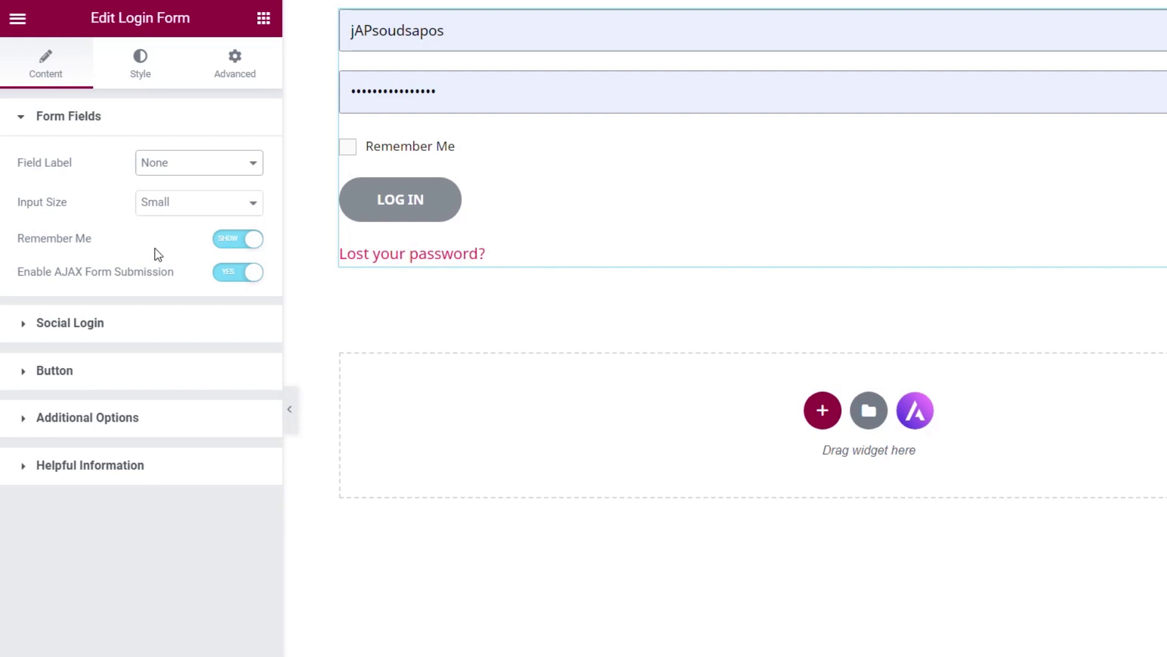
- Set the field labels to Custom and clear both the username label and the password label
{"action": "left_click", "coordinate": [208, 176]}
{"action": "left_click", "coordinate": [188, 198]}
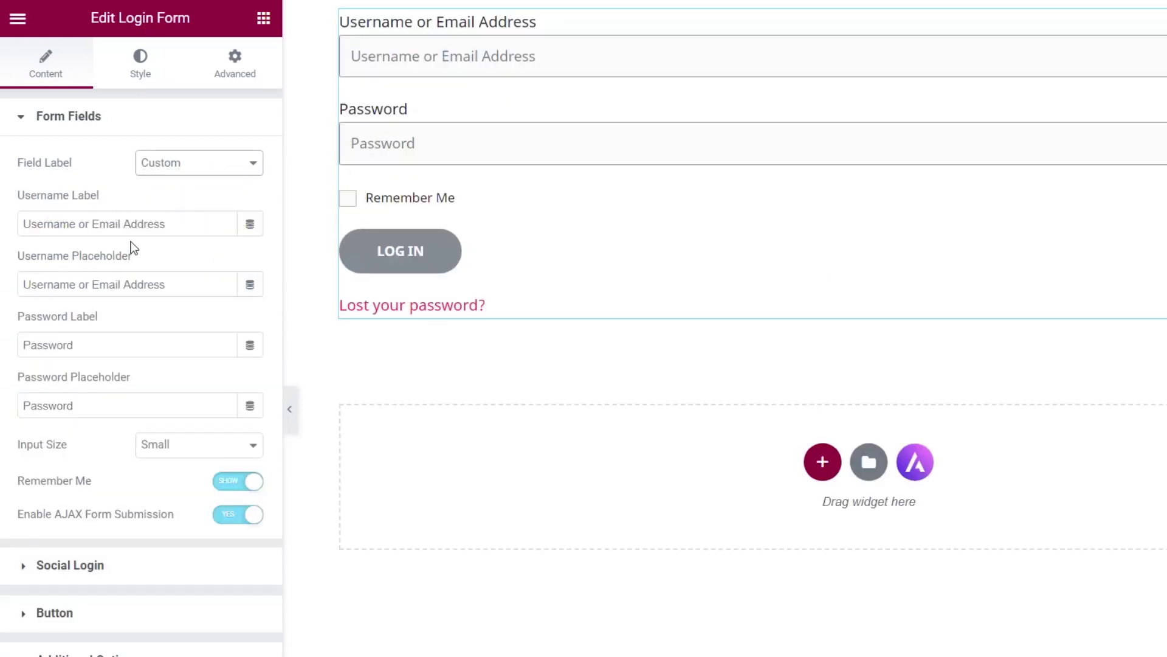
{"action": "left_click_drag", "start_coordinate": [184, 224], "coordinate": [10, 237]}
{"action": "key", "text": "BackSpace"}
{"action": "left_click_drag", "start_coordinate": [107, 344], "coordinate": [10, 344]}
{"action": "key", "text": "BackSpace"}
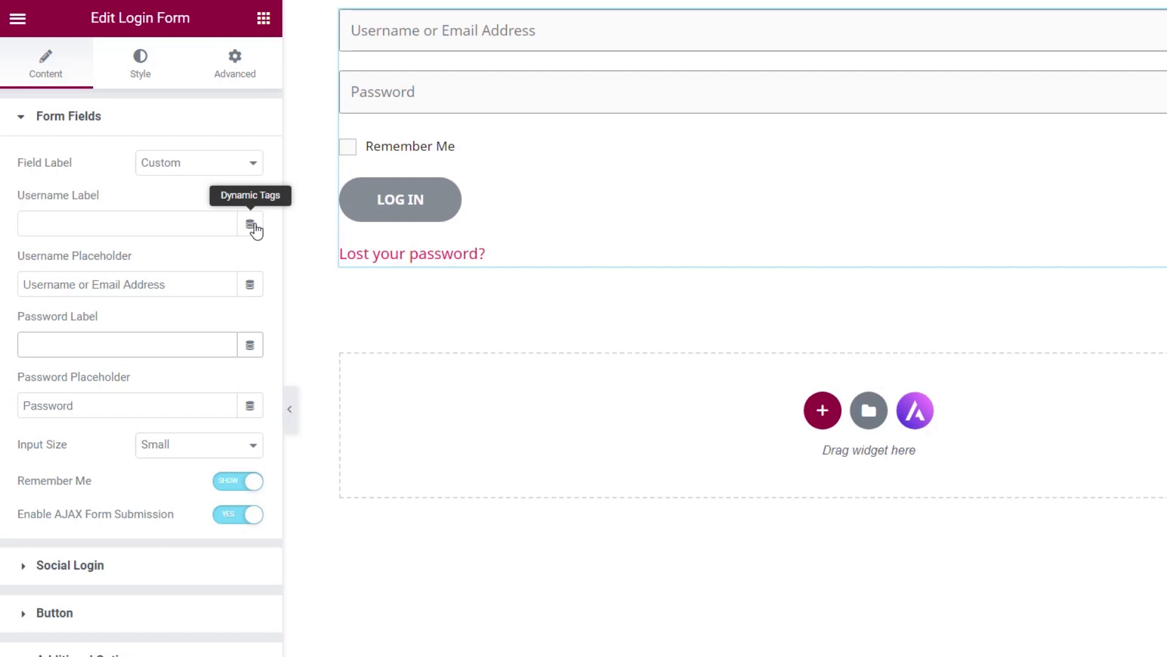
- Enable Facebook login for the form and try the Facebook button on the finished login page
{"action": "left_click", "coordinate": [97, 118]}
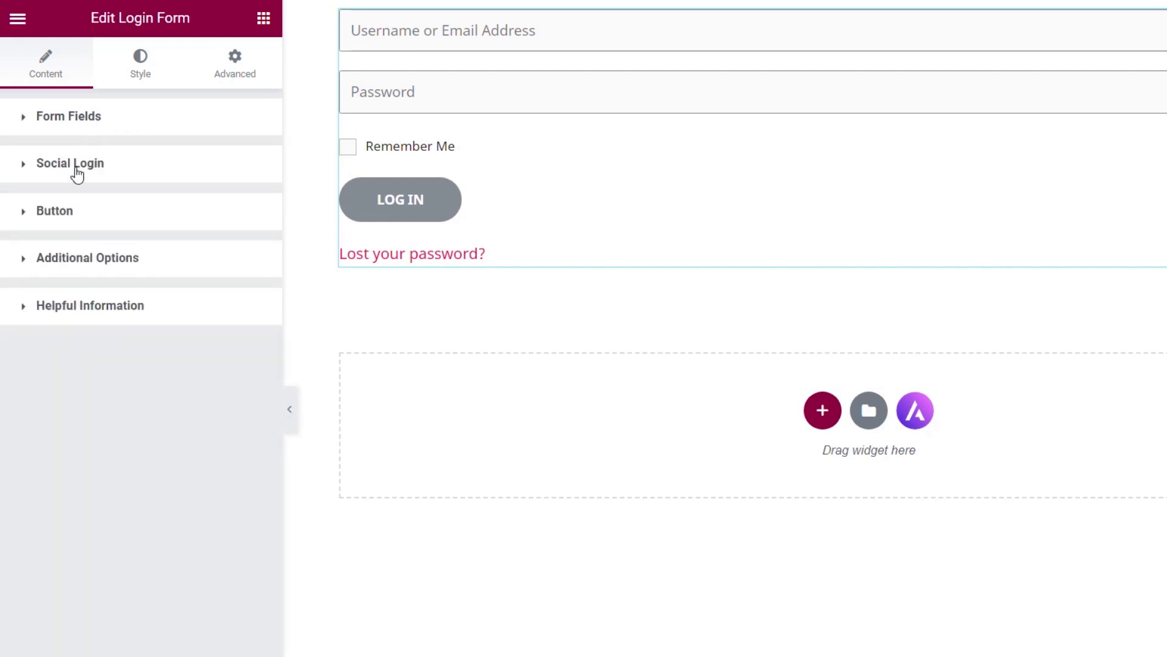
{"action": "left_click", "coordinate": [76, 171]}
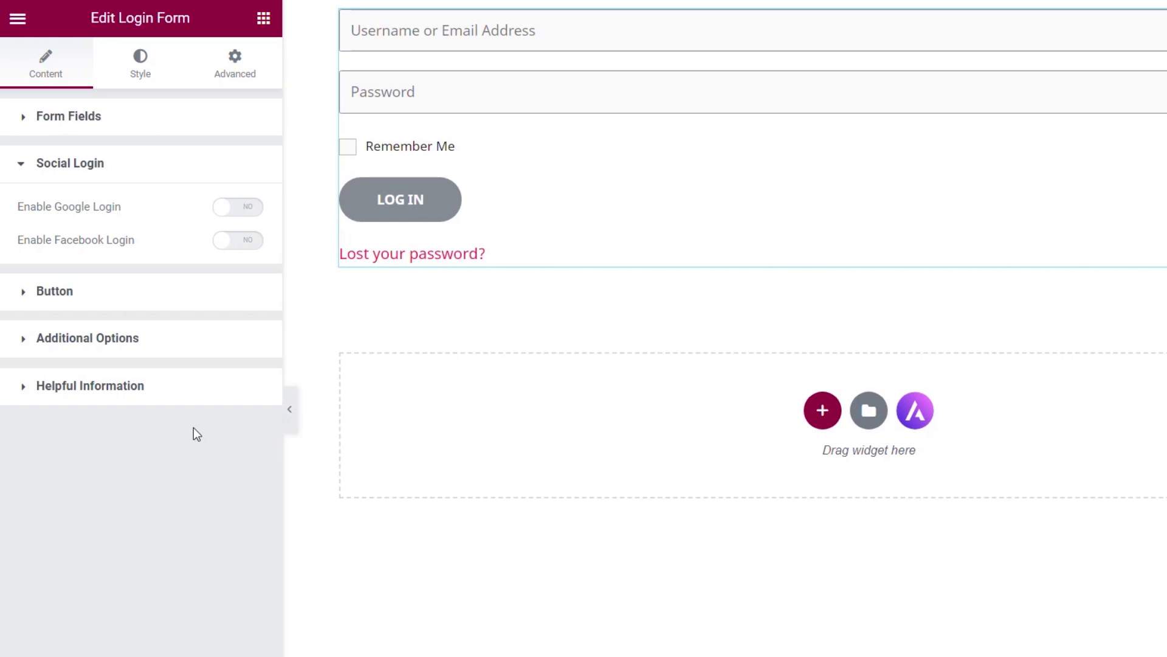
{"action": "left_click", "coordinate": [254, 246]}
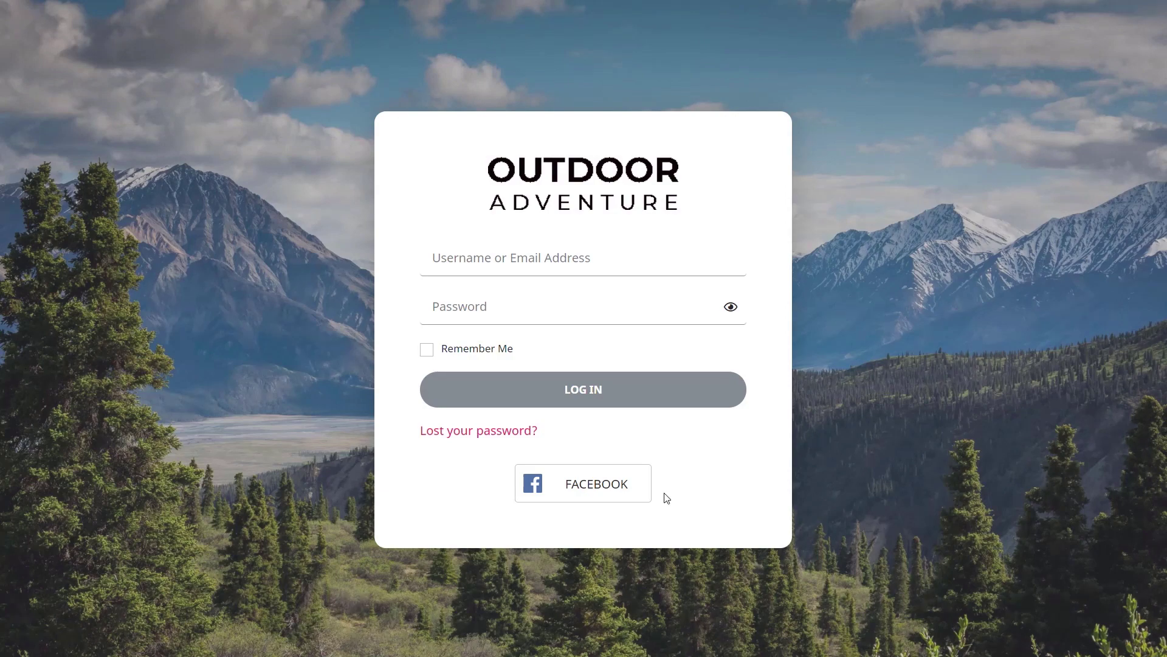
{"action": "left_click", "coordinate": [592, 498]}
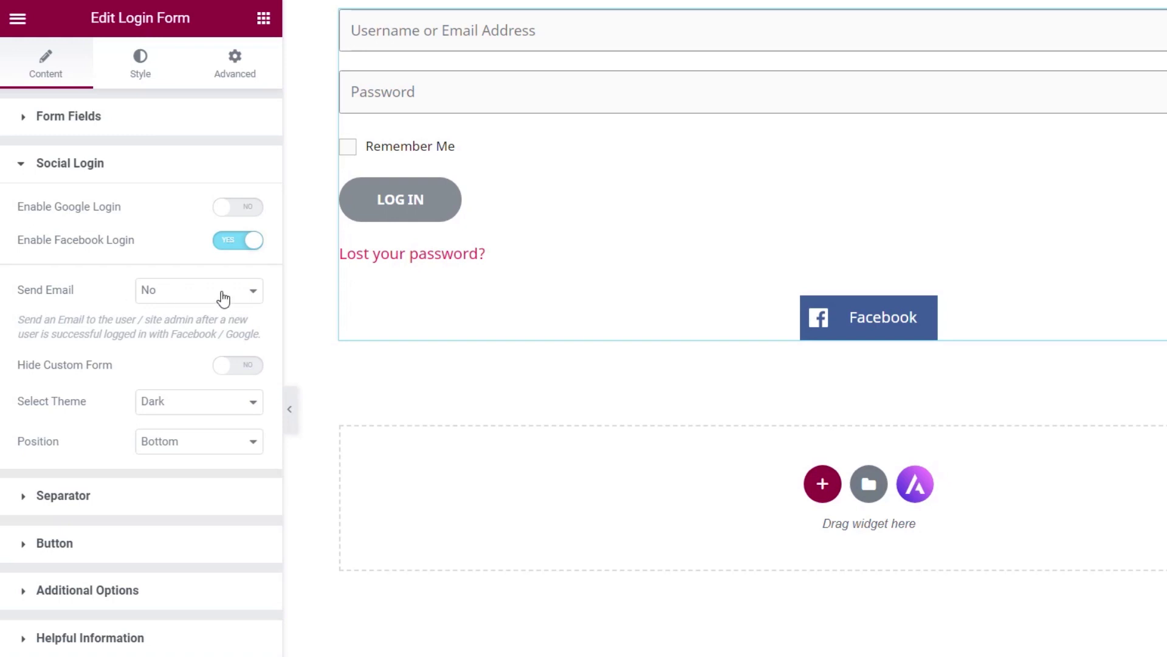
- Try the Admin, User, and Admin & User options for the social login's Send Email setting and return it to No
{"action": "left_click", "coordinate": [177, 296]}
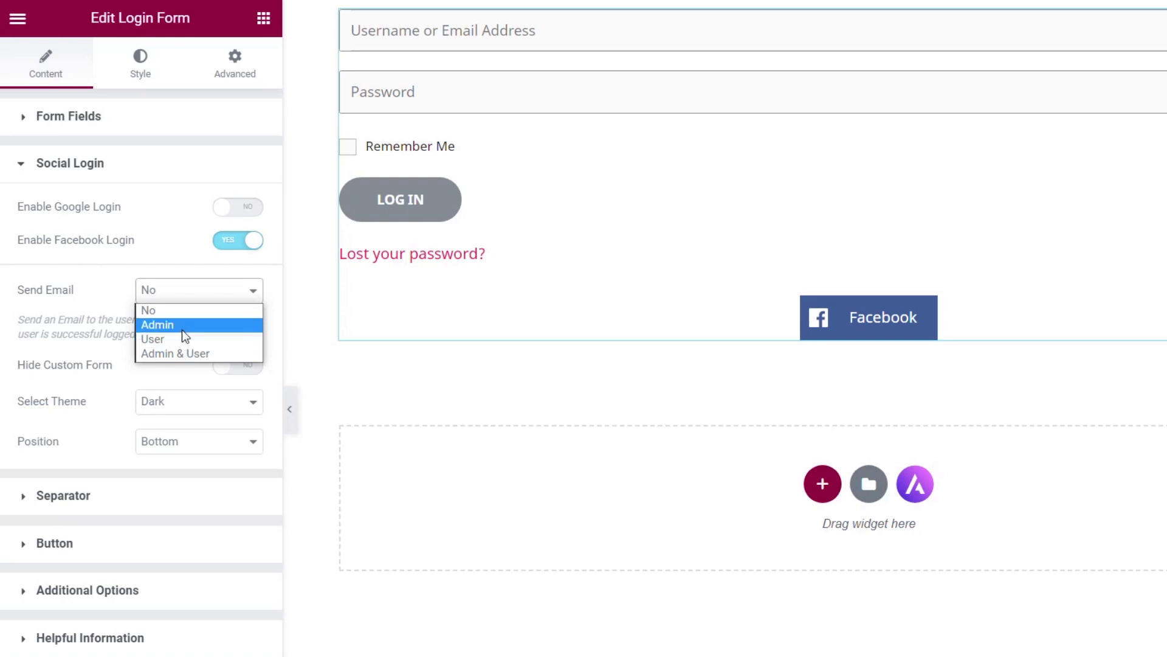
{"action": "left_click", "coordinate": [181, 330]}
{"action": "left_click", "coordinate": [207, 301]}
{"action": "left_click", "coordinate": [195, 339]}
{"action": "left_click", "coordinate": [199, 291]}
{"action": "left_click", "coordinate": [201, 352]}
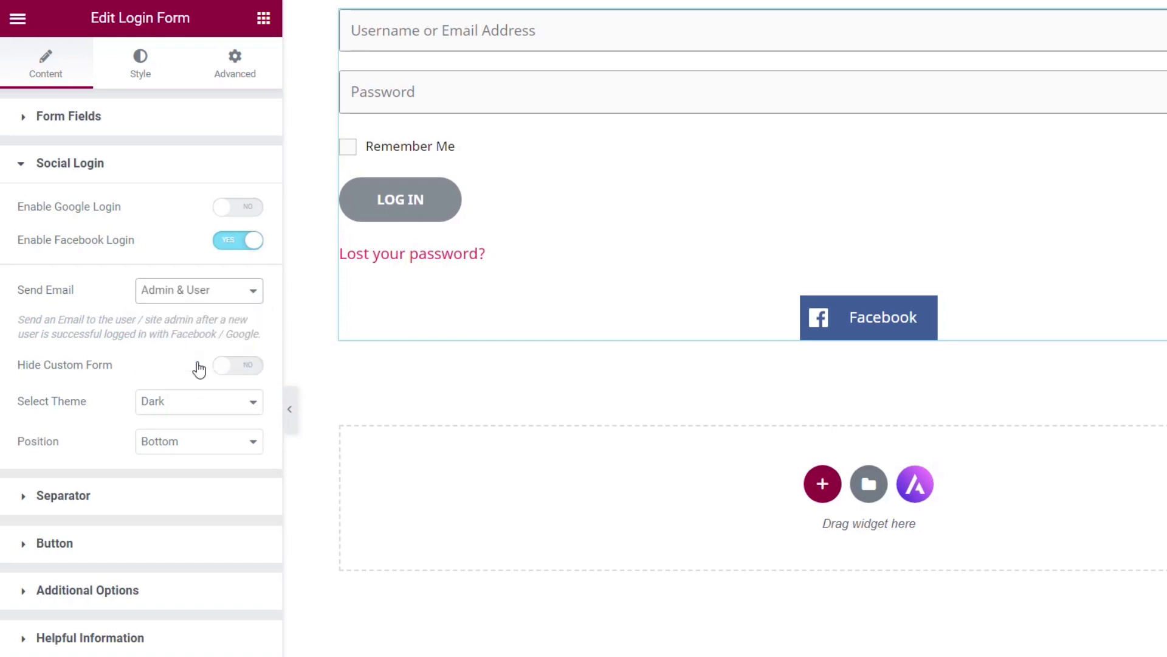
{"action": "left_click", "coordinate": [176, 296]}
{"action": "left_click", "coordinate": [183, 308]}
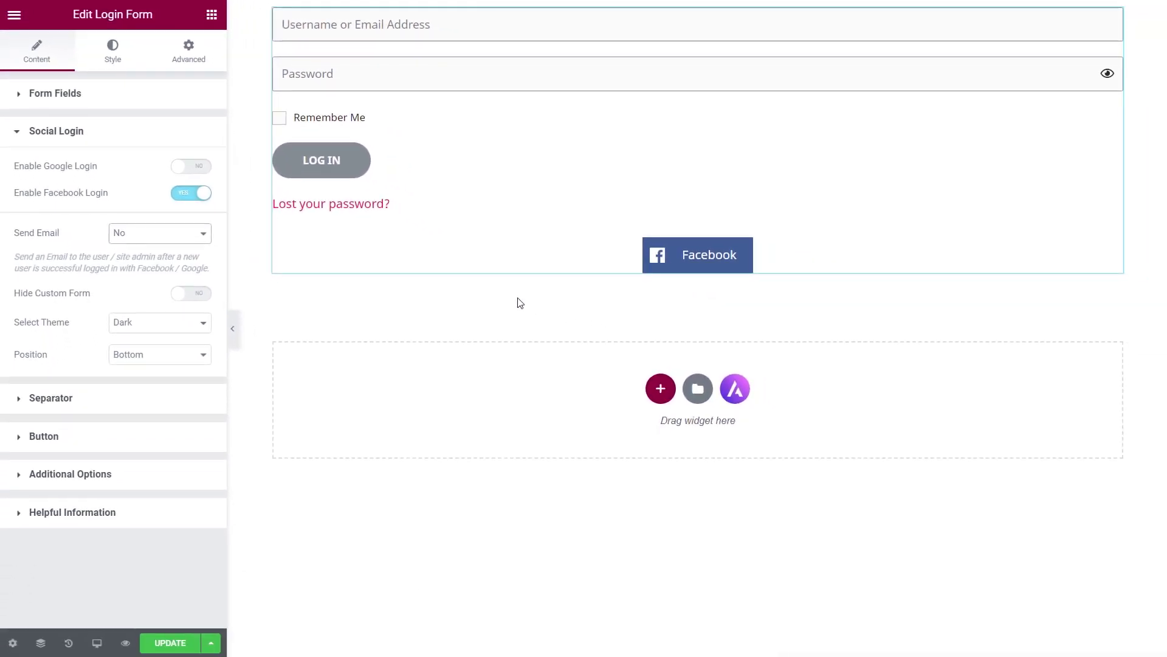
- Try hiding the custom form and using the Light social login theme, and restore the Dark theme and the visible form
{"action": "left_click", "coordinate": [193, 294]}
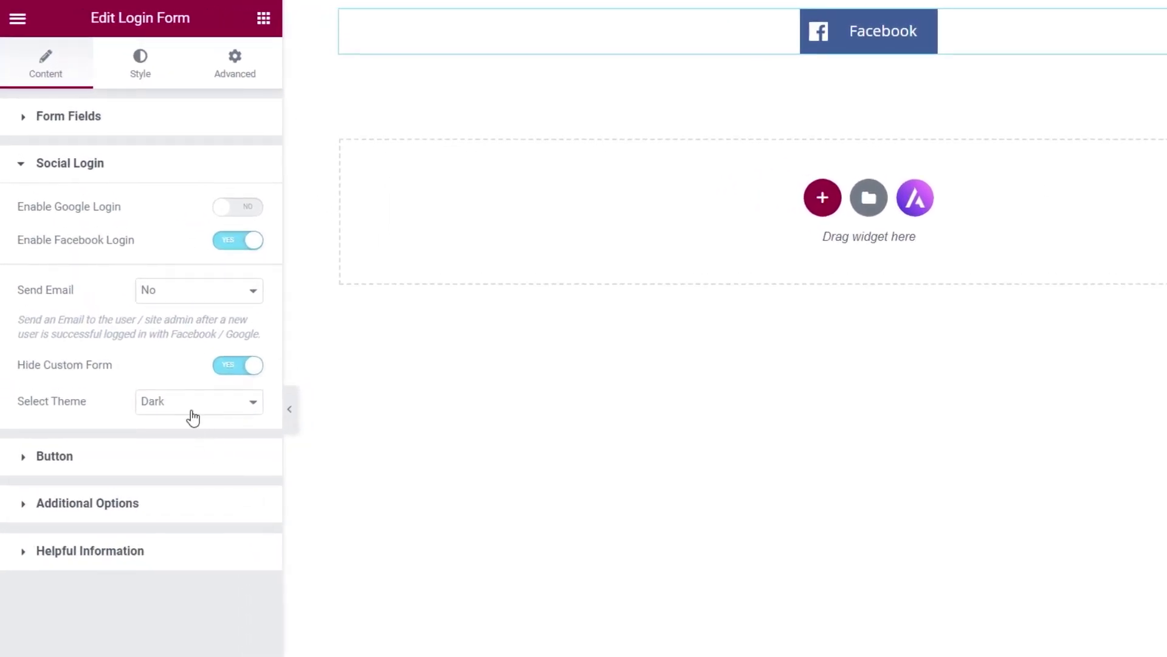
{"action": "left_click", "coordinate": [189, 409]}
{"action": "left_click", "coordinate": [181, 423]}
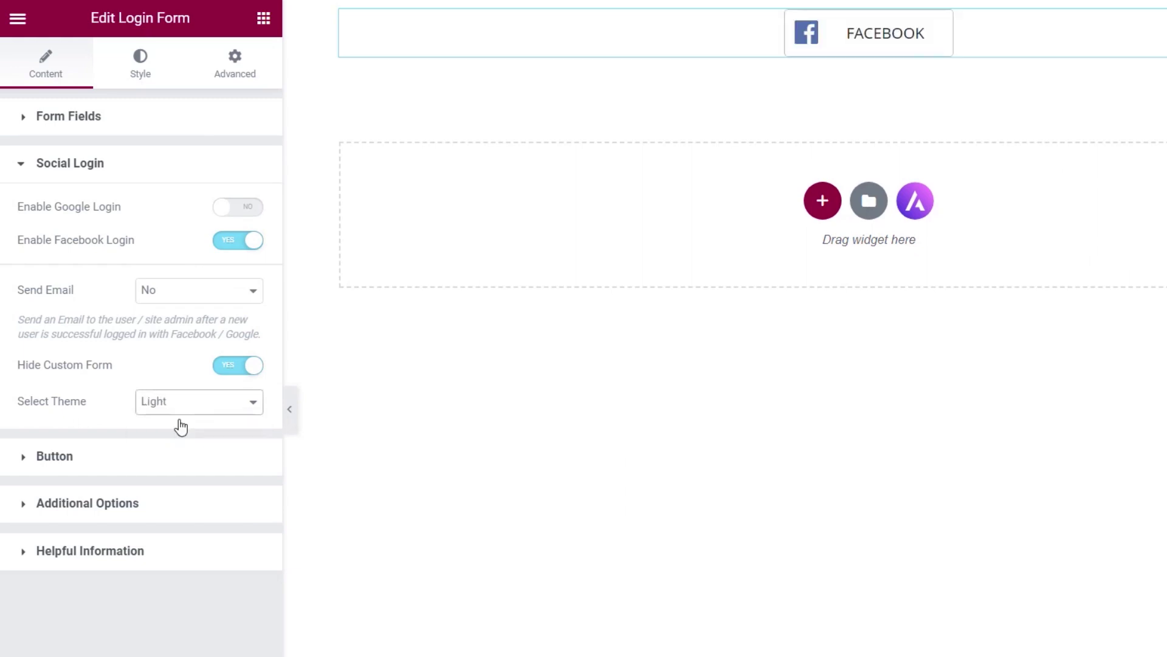
{"action": "left_click", "coordinate": [183, 411]}
{"action": "left_click", "coordinate": [178, 433]}
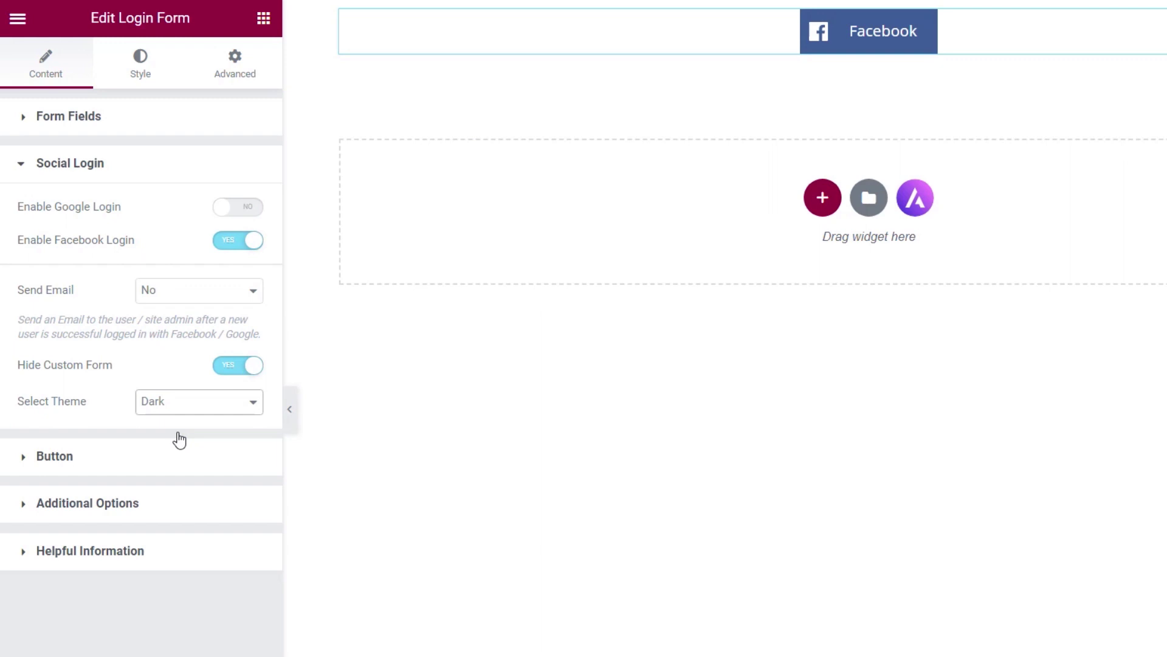
{"action": "left_click", "coordinate": [232, 369]}
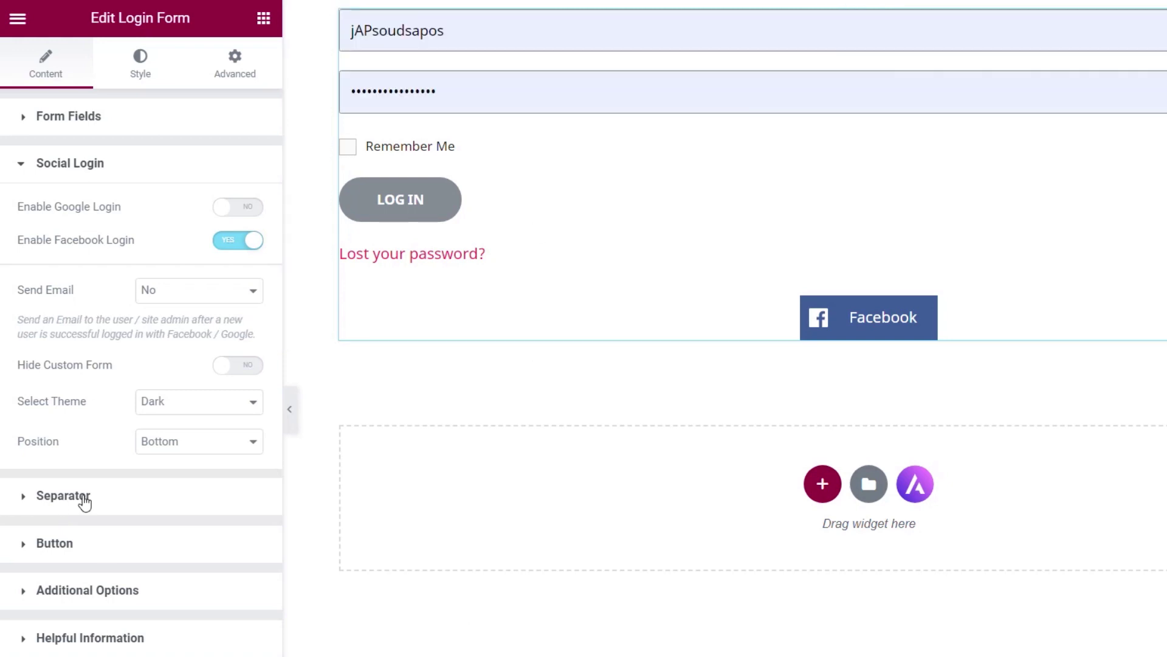
- Try the separator between the login form and the Facebook button and disable it again
{"action": "left_click", "coordinate": [64, 495]}
{"action": "left_click", "coordinate": [252, 254]}
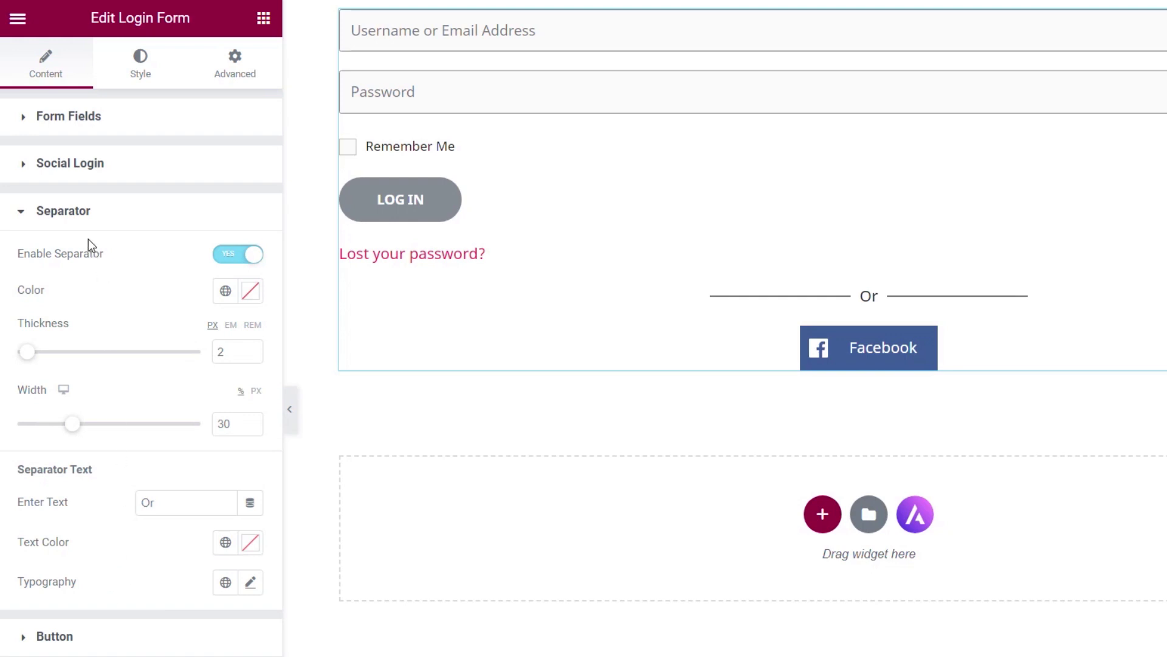
{"action": "left_click", "coordinate": [234, 254]}
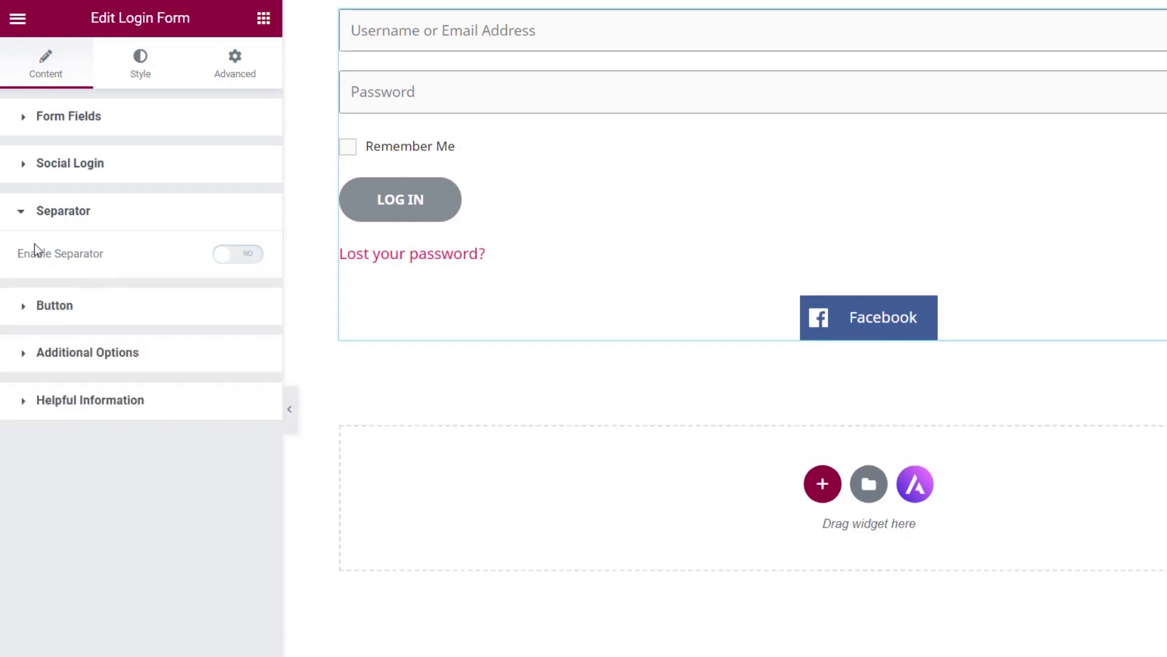
{"action": "left_click", "coordinate": [89, 219]}
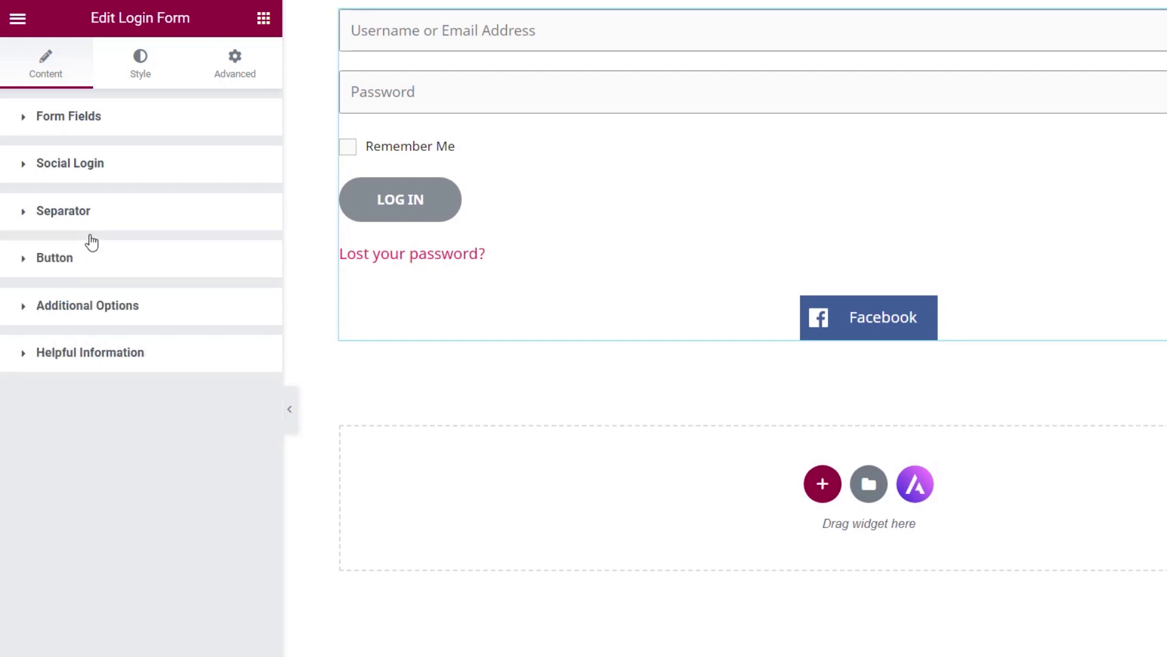
- Change the login button's text to "Please Log In" and set its size to Medium
{"action": "left_click", "coordinate": [56, 260]}
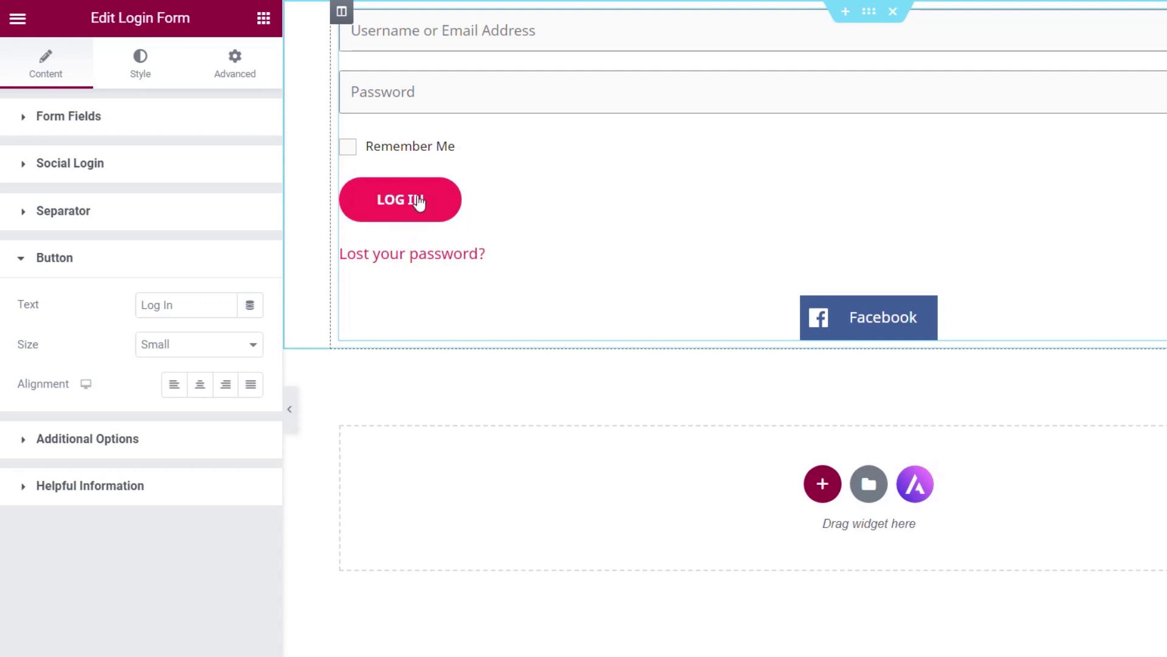
{"action": "left_click", "coordinate": [140, 305]}
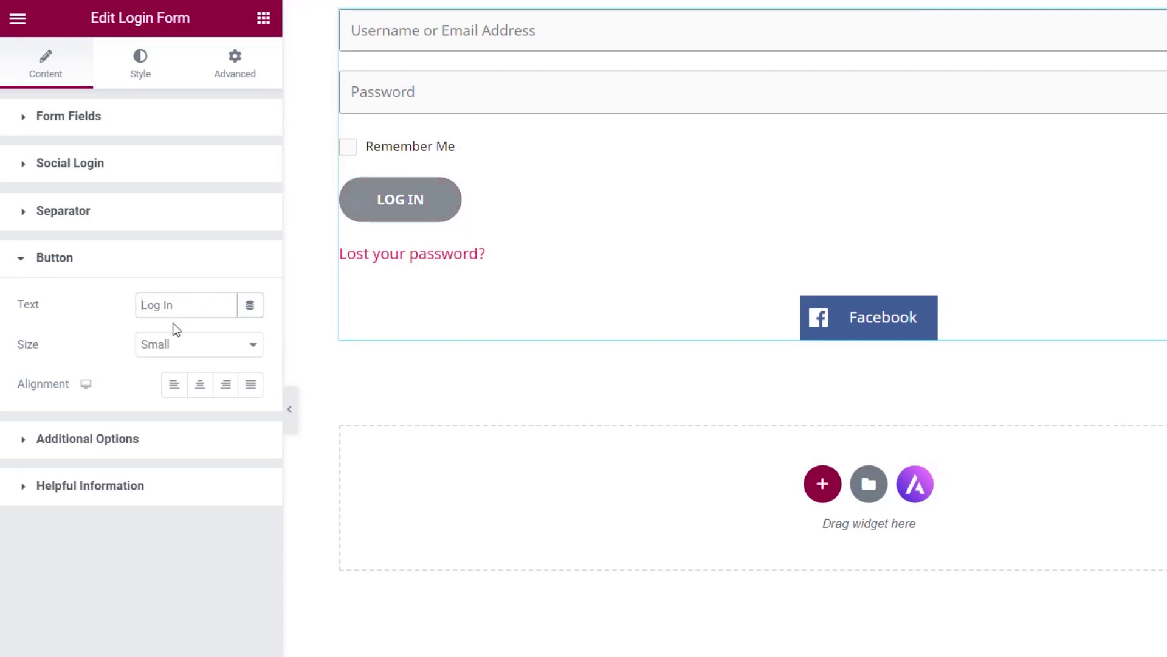
{"action": "type", "text": "Please"}
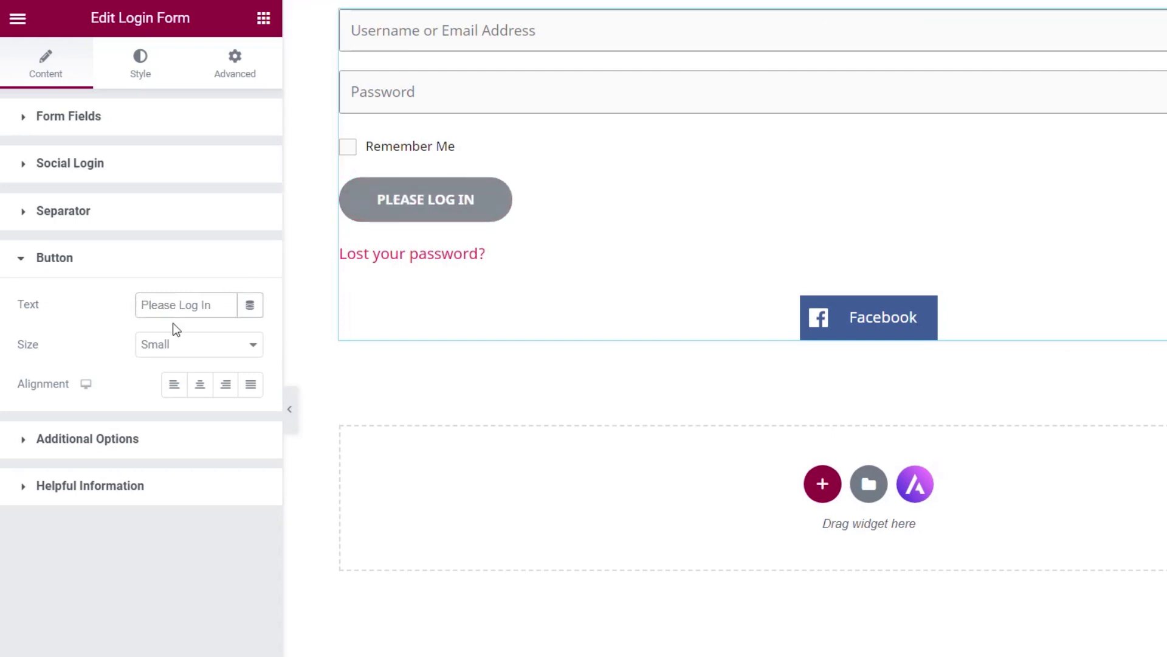
{"action": "left_click", "coordinate": [177, 348]}
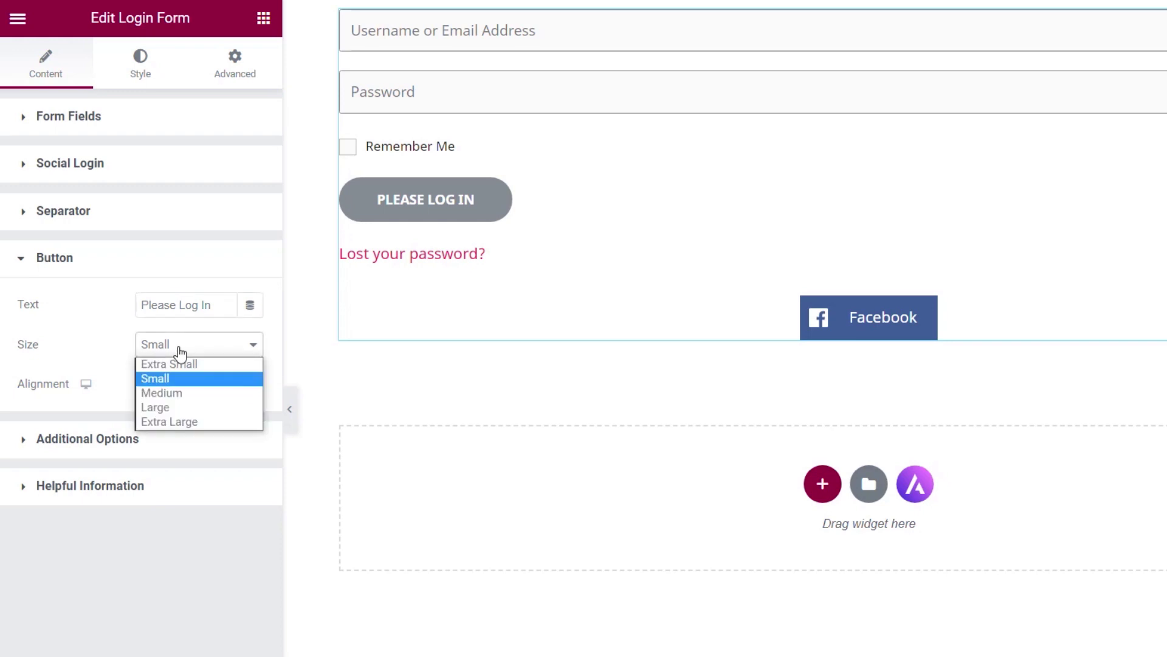
{"action": "left_click", "coordinate": [164, 393]}
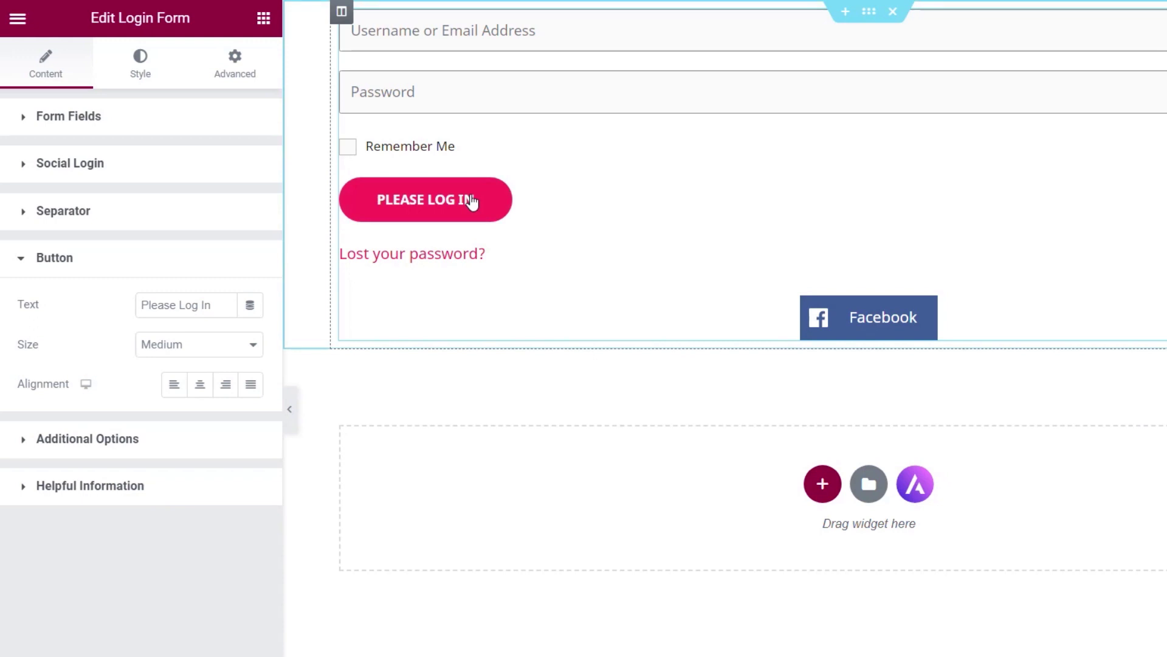
- Enable the redirect after login in the form's additional options and set its URL to /wp-admin/
{"action": "left_click", "coordinate": [144, 73]}
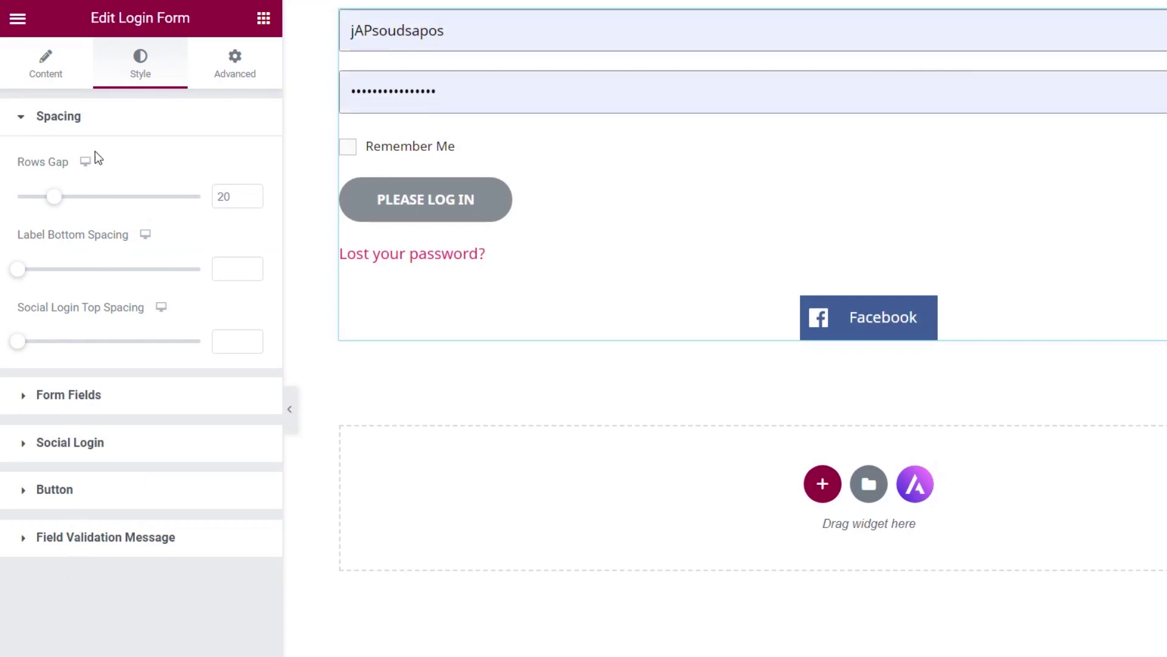
{"action": "left_click", "coordinate": [54, 75]}
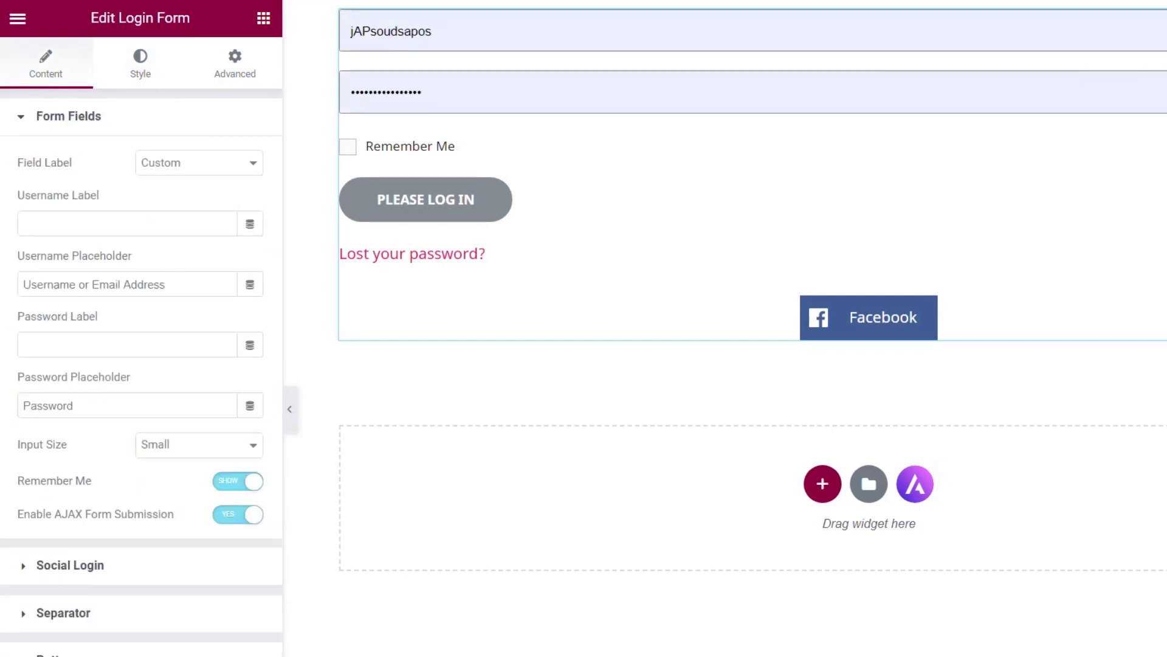
{"action": "scroll", "coordinate": [92, 608], "scroll_direction": "down", "scroll_amount": 2}
{"action": "left_click", "coordinate": [91, 623]}
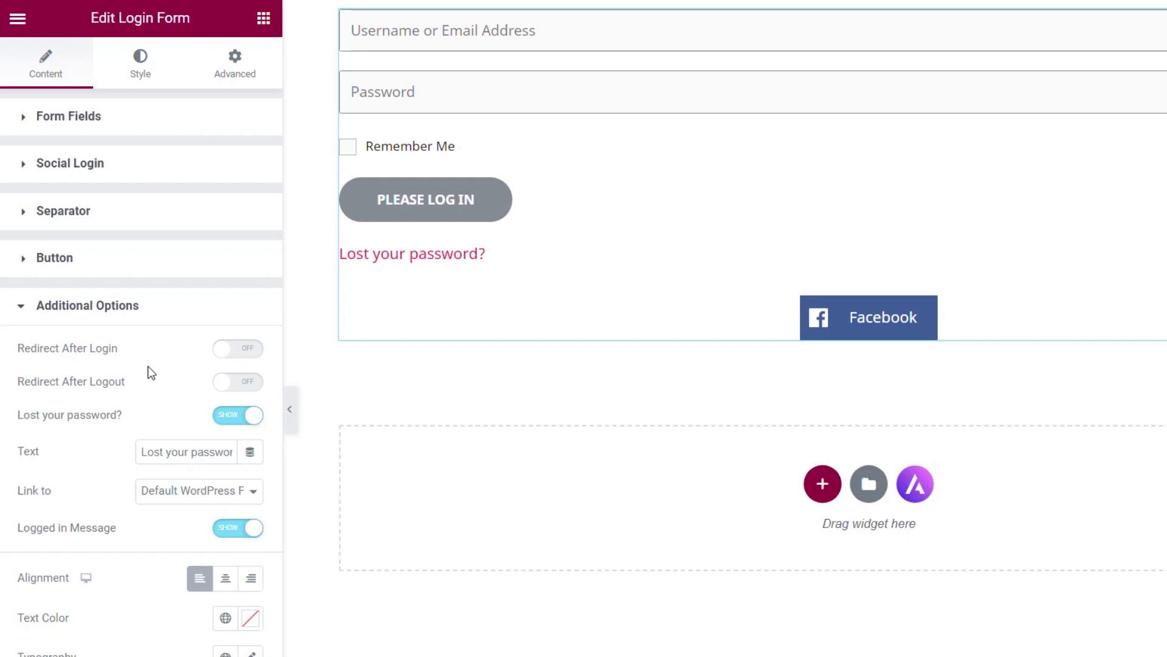
{"action": "left_click", "coordinate": [241, 349]}
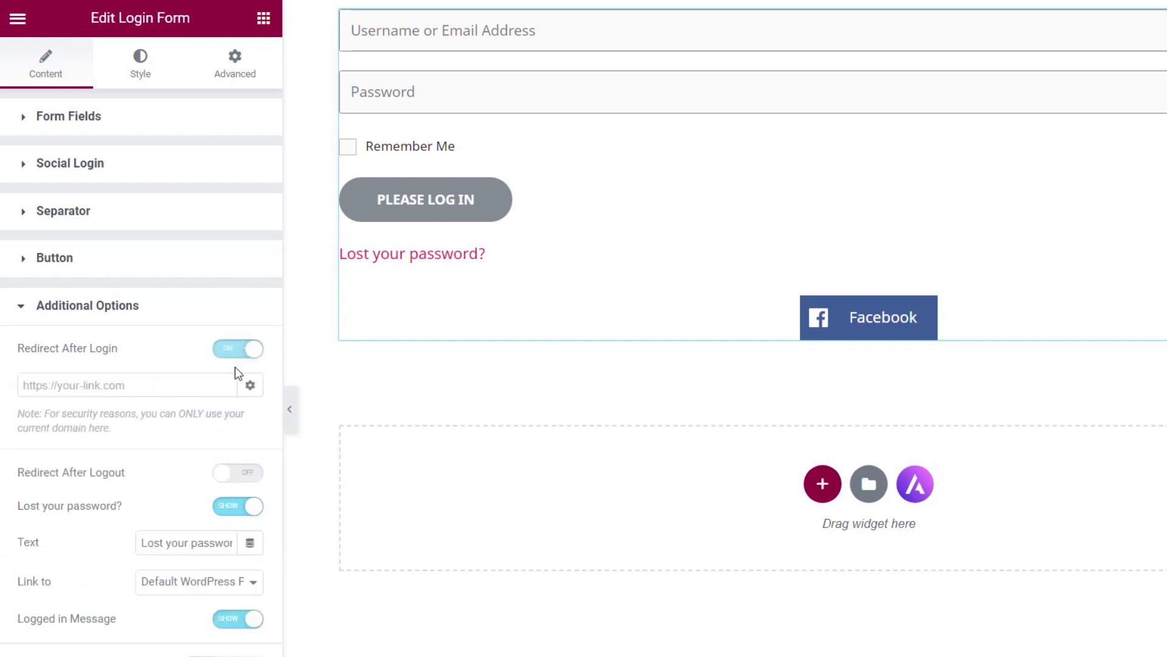
{"action": "left_click", "coordinate": [101, 387]}
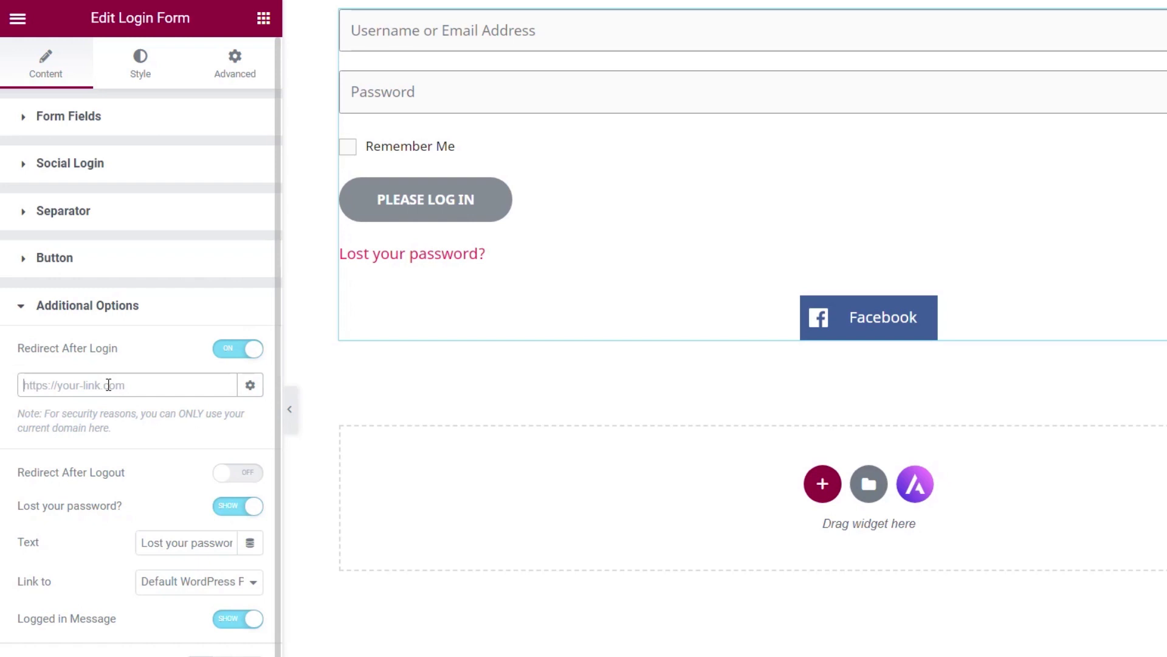
{"action": "type", "text": "/wp-admin/"}
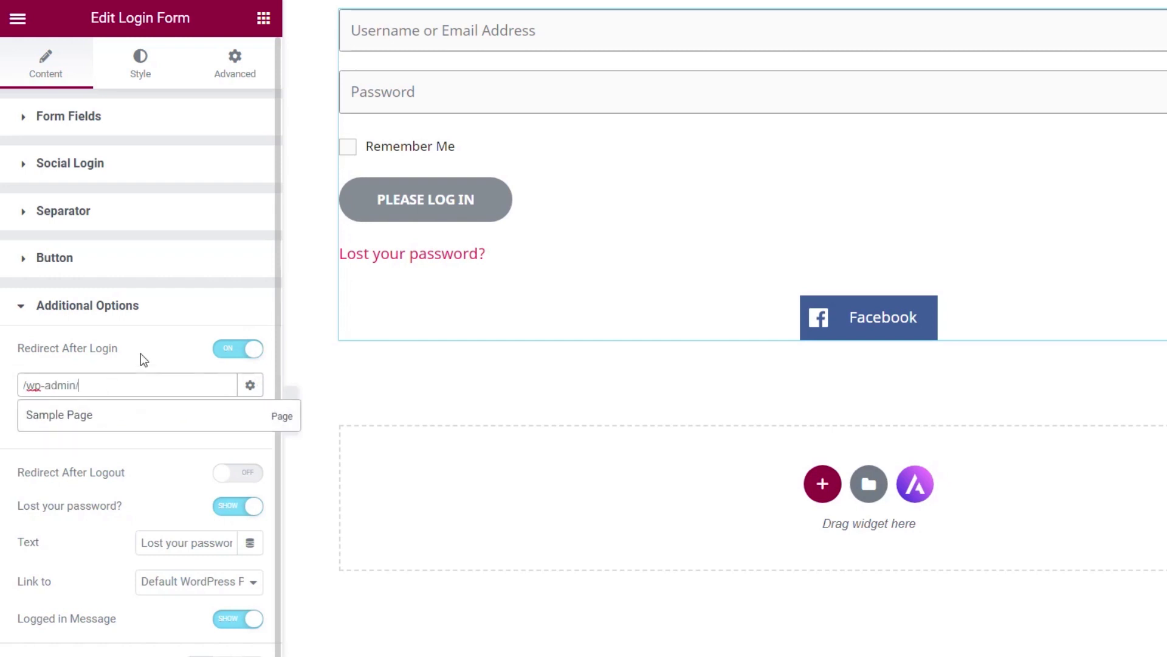
{"action": "left_click", "coordinate": [156, 344]}
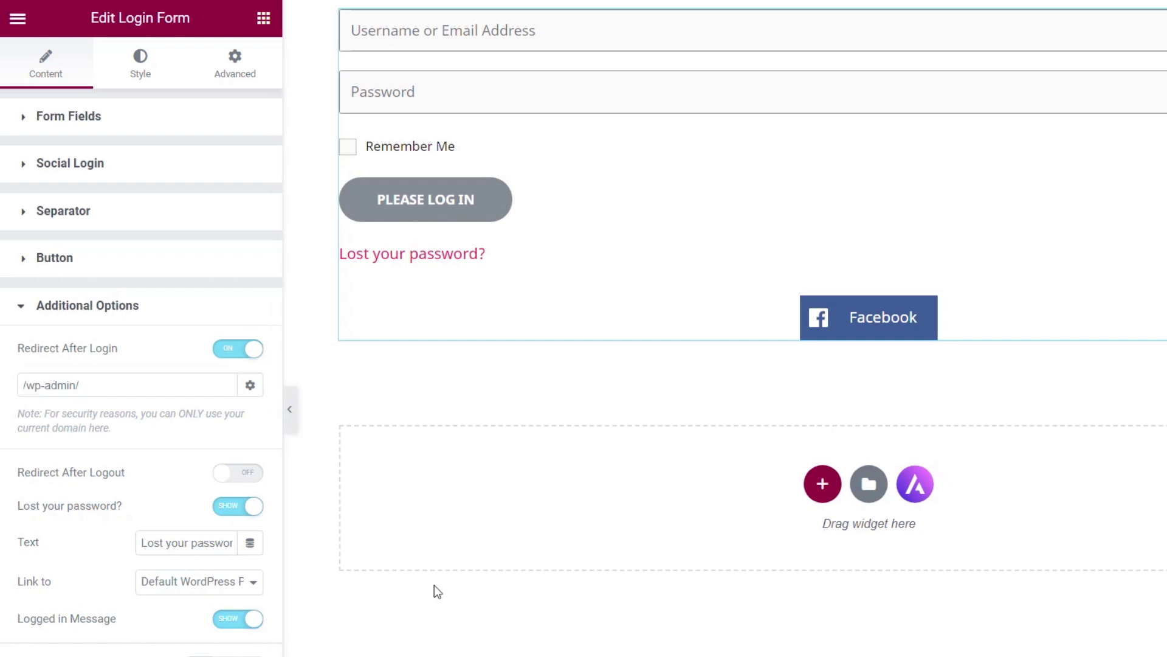
- Try the redirect after logout in the form's additional options and disable it again
{"action": "left_click", "coordinate": [240, 478]}
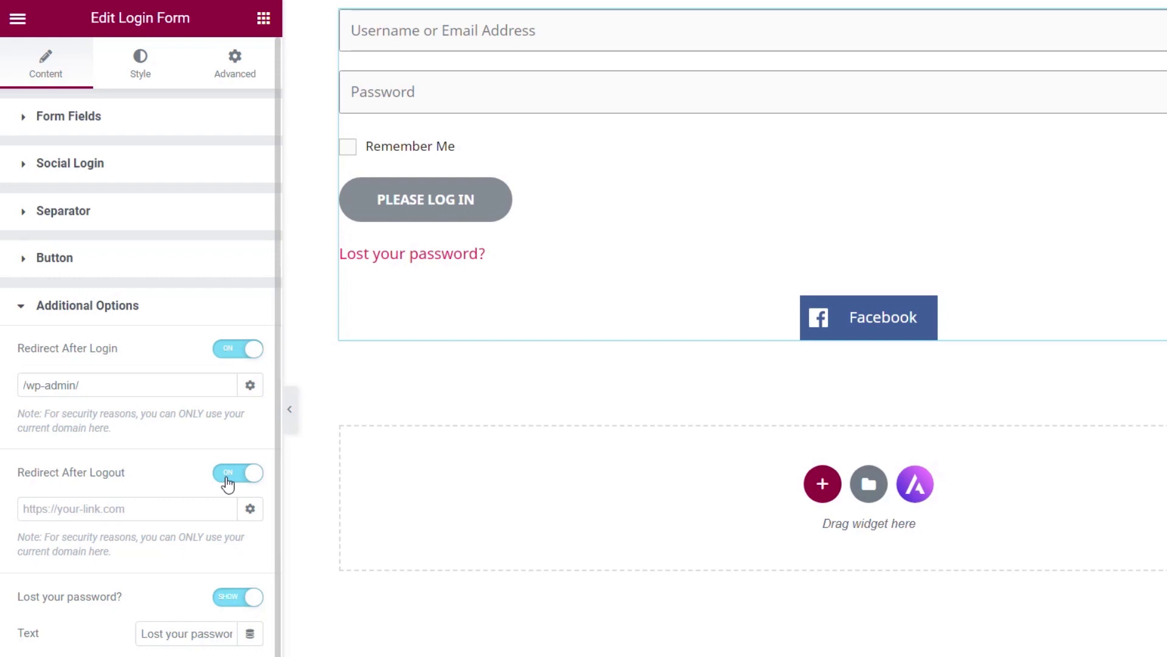
{"action": "left_click", "coordinate": [227, 477]}
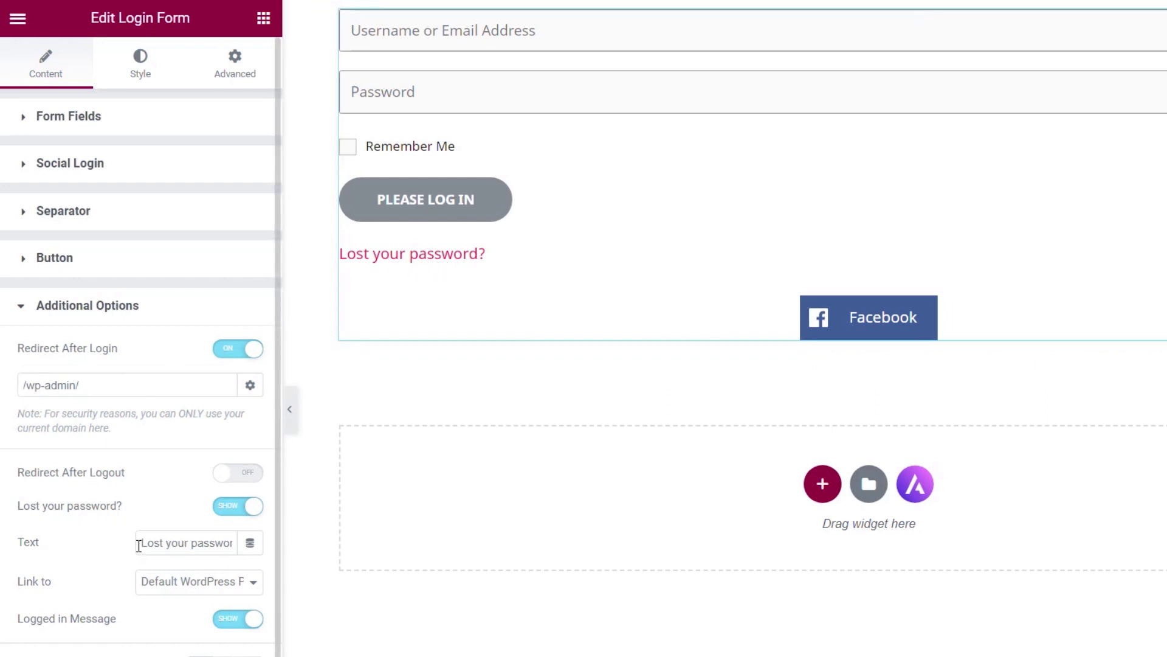
- Try hiding the lost-password link, show it again, and try Custom URL as its link target
{"action": "left_click", "coordinate": [220, 510]}
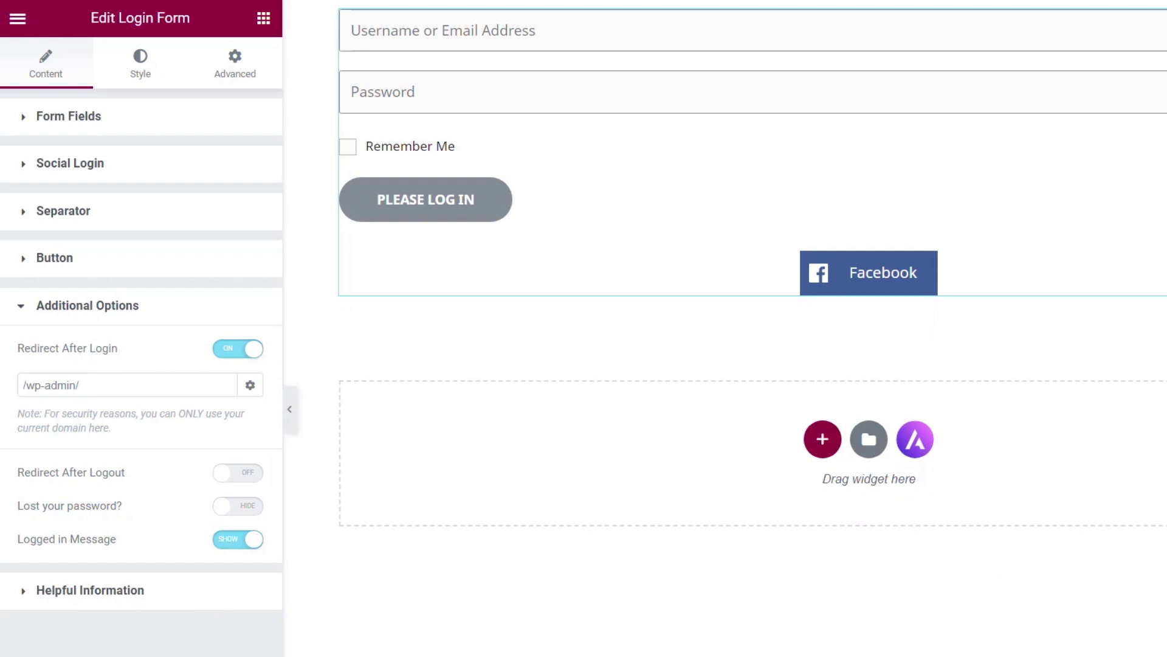
{"action": "left_click", "coordinate": [254, 513]}
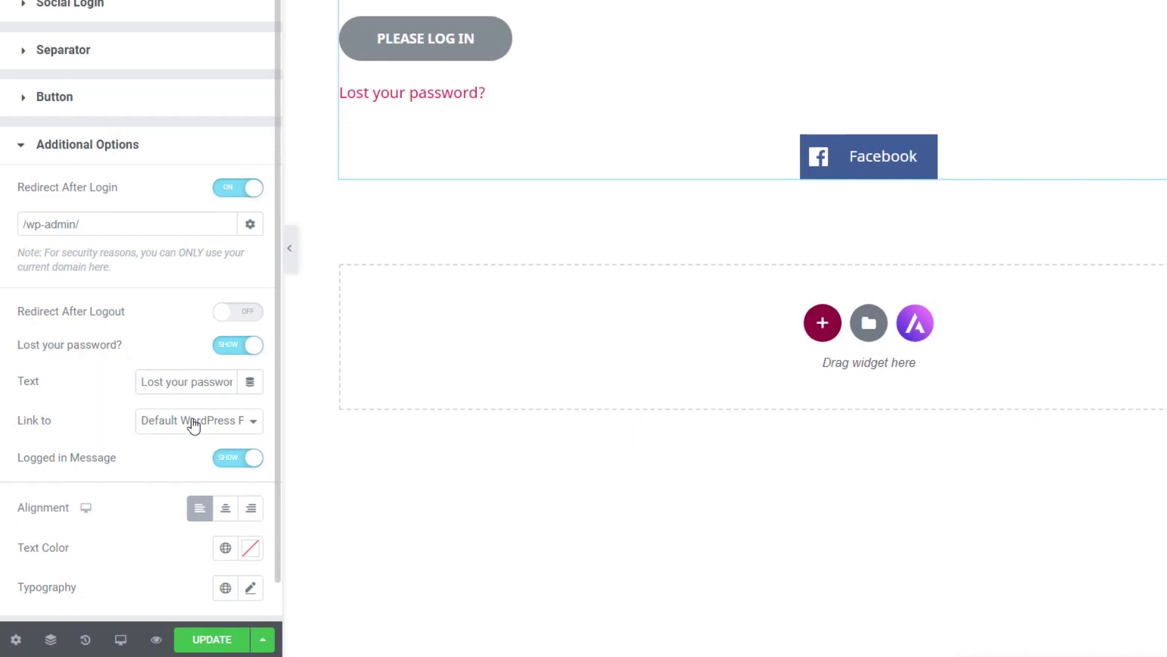
{"action": "left_click", "coordinate": [193, 422]}
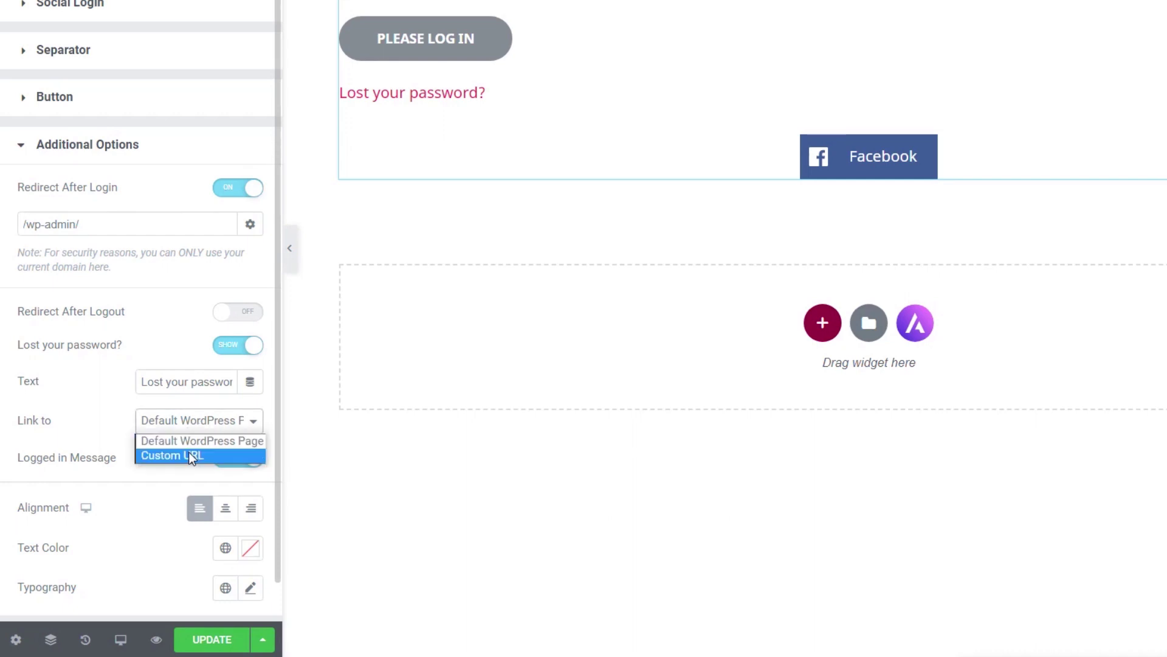
{"action": "left_click", "coordinate": [188, 455]}
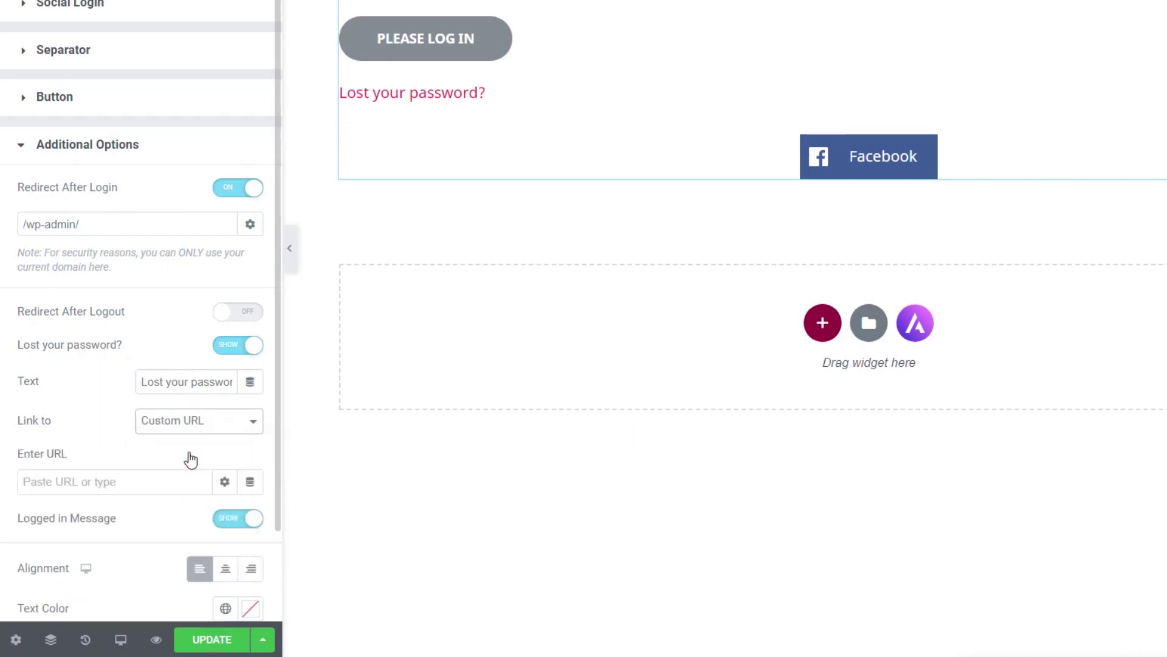
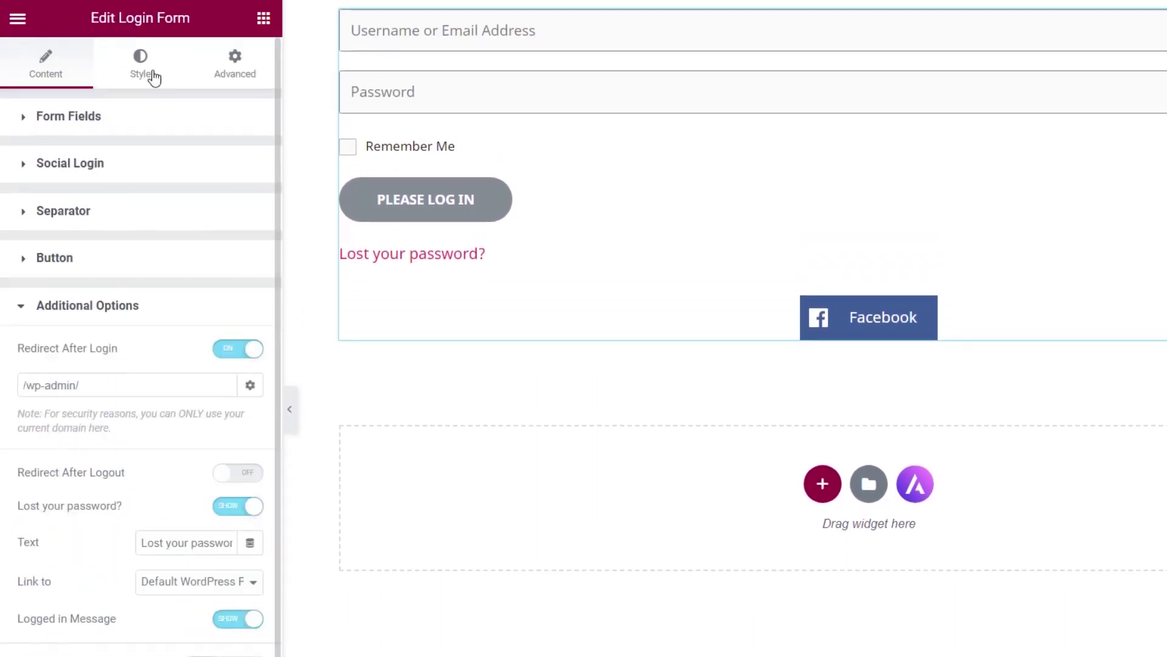
- Set the login form's rows gap to 10 and its social login top spacing to 6
{"action": "left_click", "coordinate": [152, 75]}
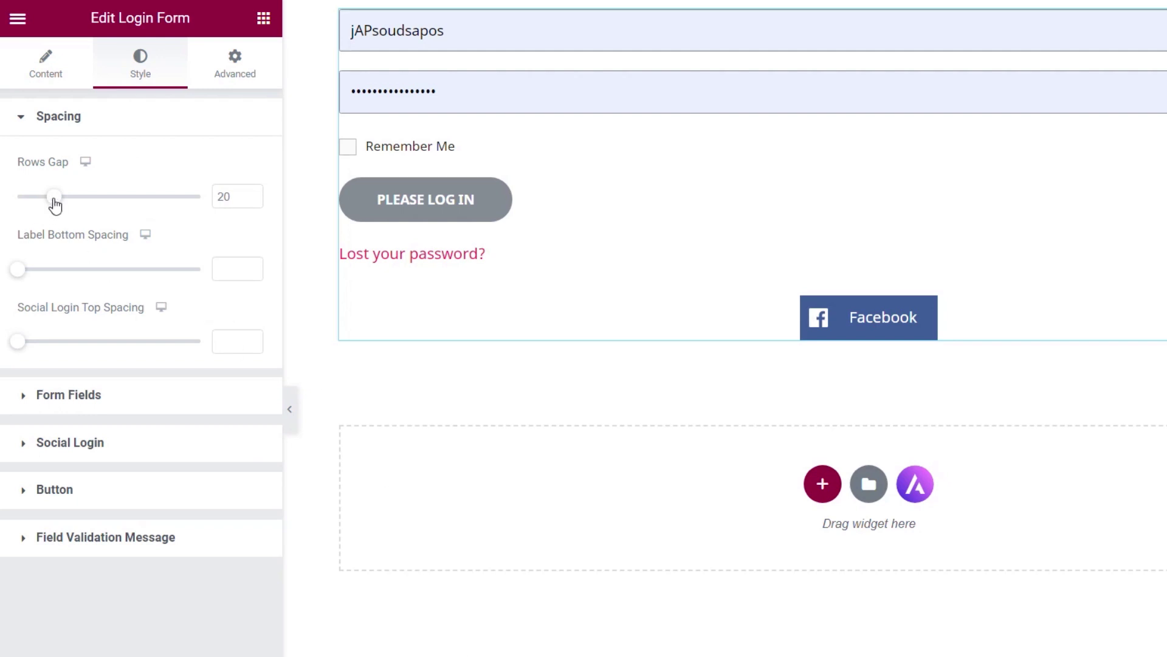
{"action": "mouse_move", "coordinate": [54, 196]}
{"action": "left_mouse_down"}
{"action": "mouse_move", "coordinate": [128, 203]}
{"action": "mouse_move", "coordinate": [37, 207]}
{"action": "left_mouse_up"}
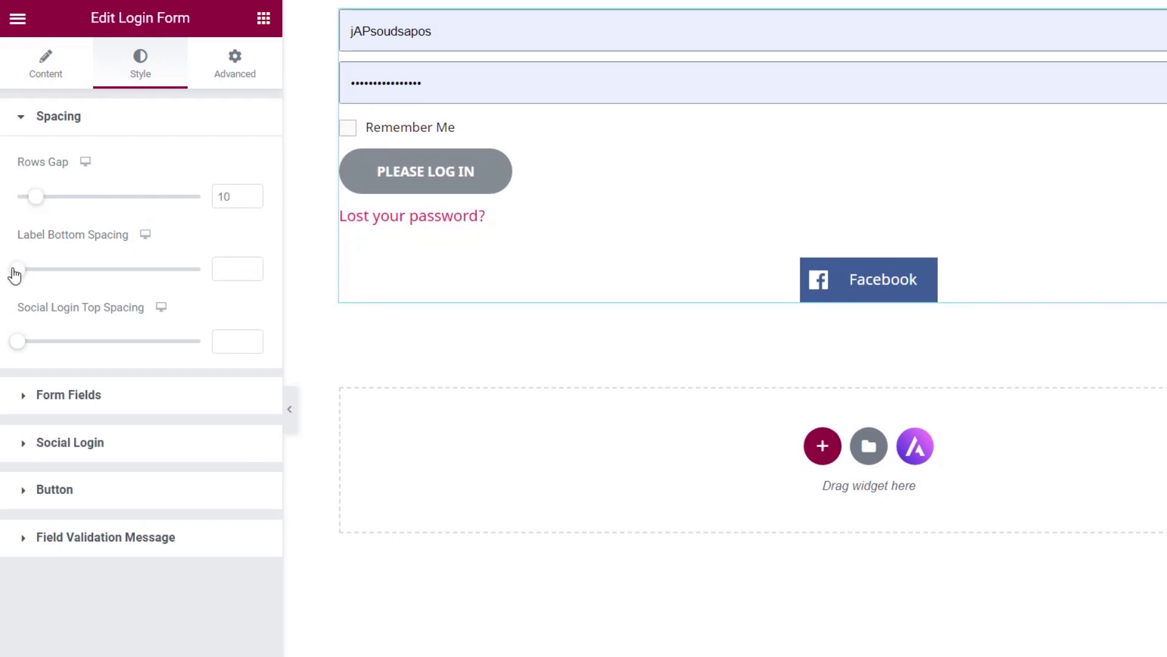
{"action": "mouse_move", "coordinate": [23, 347]}
{"action": "left_mouse_down"}
{"action": "mouse_move", "coordinate": [91, 347]}
{"action": "mouse_move", "coordinate": [25, 345]}
{"action": "left_mouse_up"}
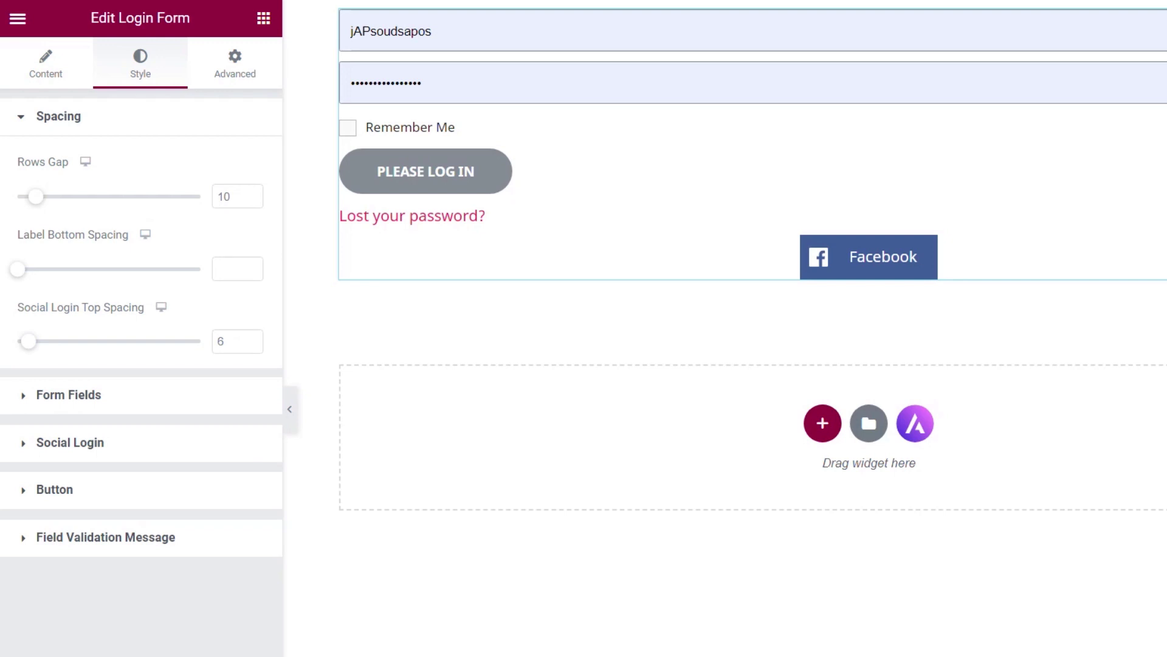
- Look over the form field styles, try left alignment for the Facebook login button and restore its centre alignment
{"action": "left_click", "coordinate": [97, 396]}
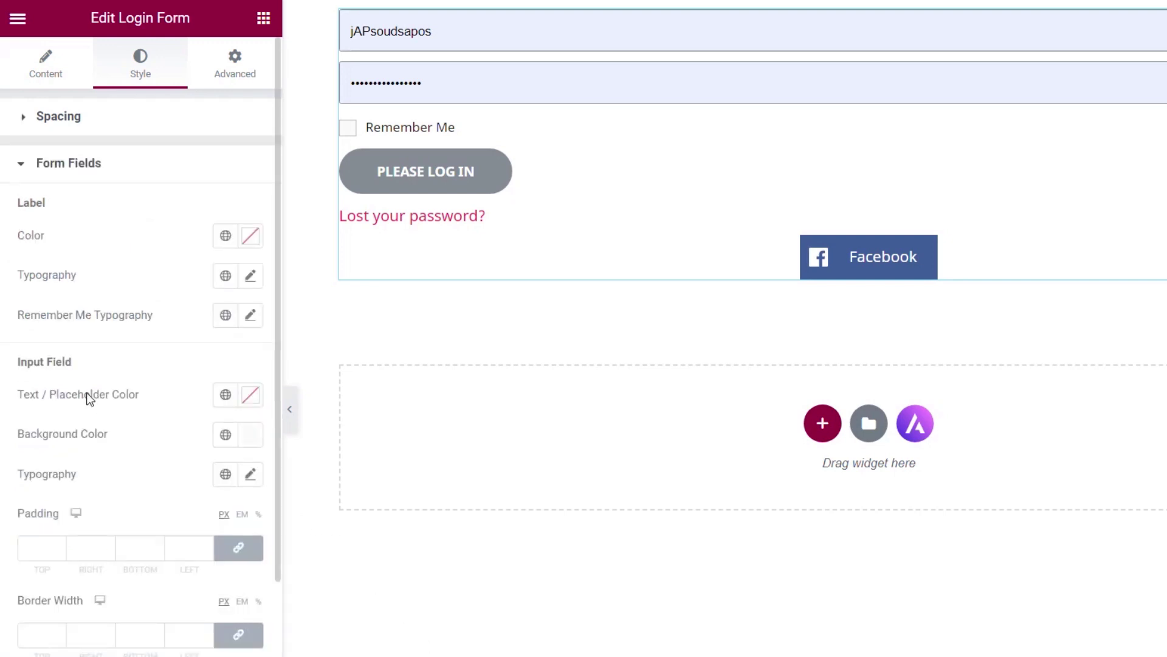
{"action": "left_click", "coordinate": [92, 164]}
{"action": "left_click", "coordinate": [84, 213]}
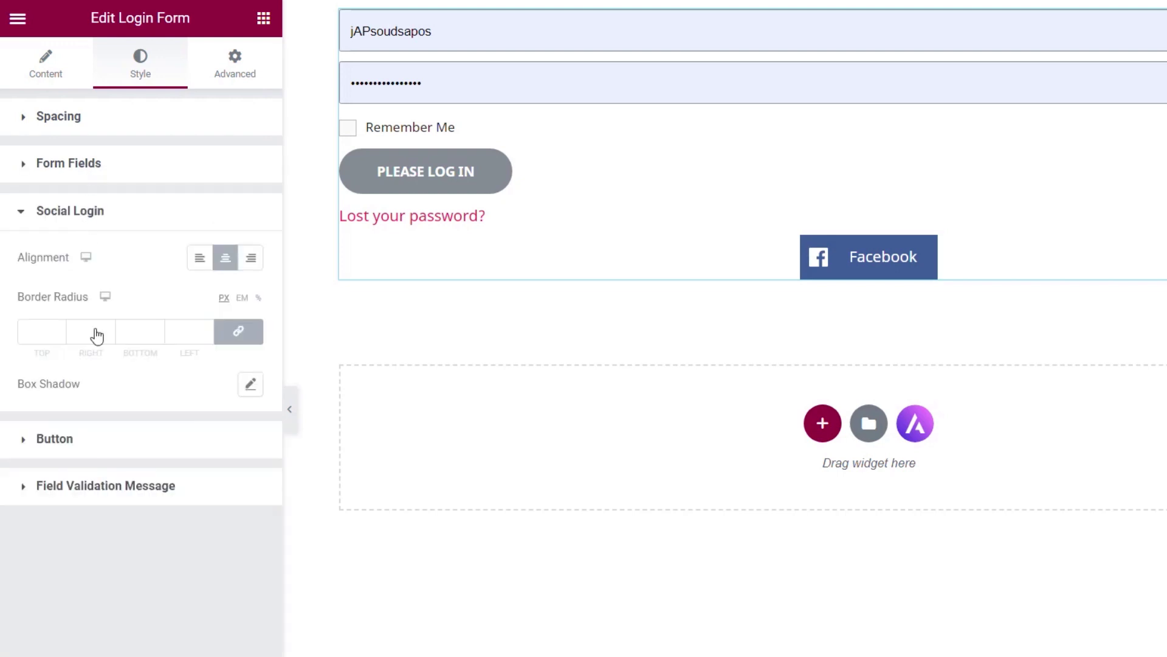
{"action": "left_click", "coordinate": [201, 260]}
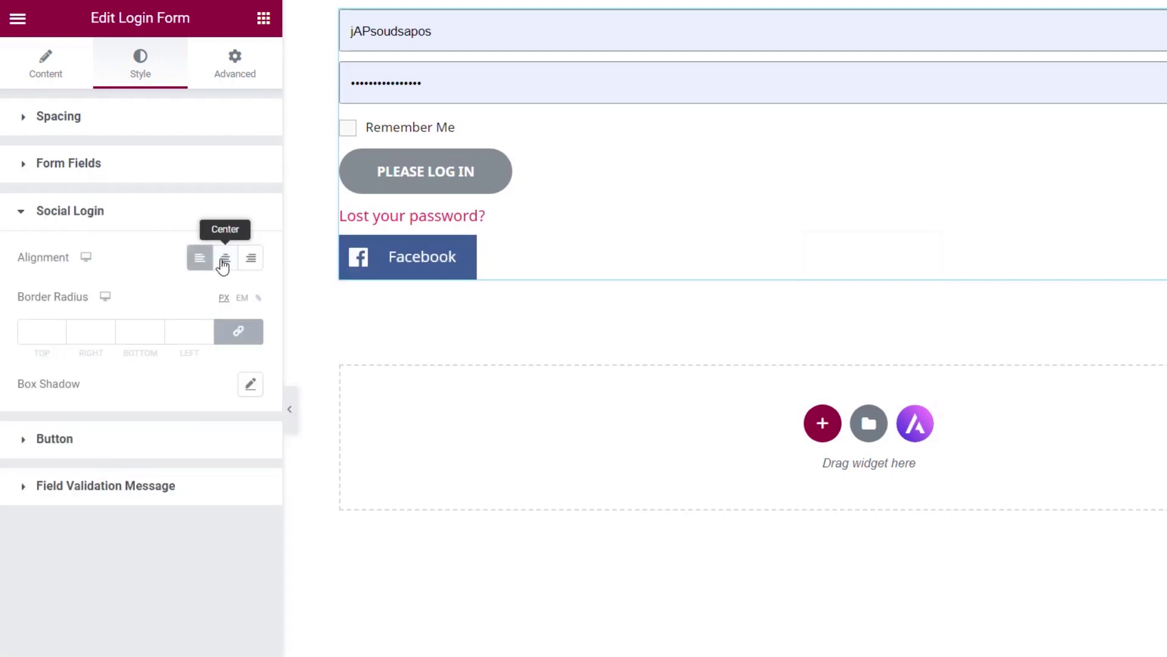
{"action": "left_click", "coordinate": [223, 258]}
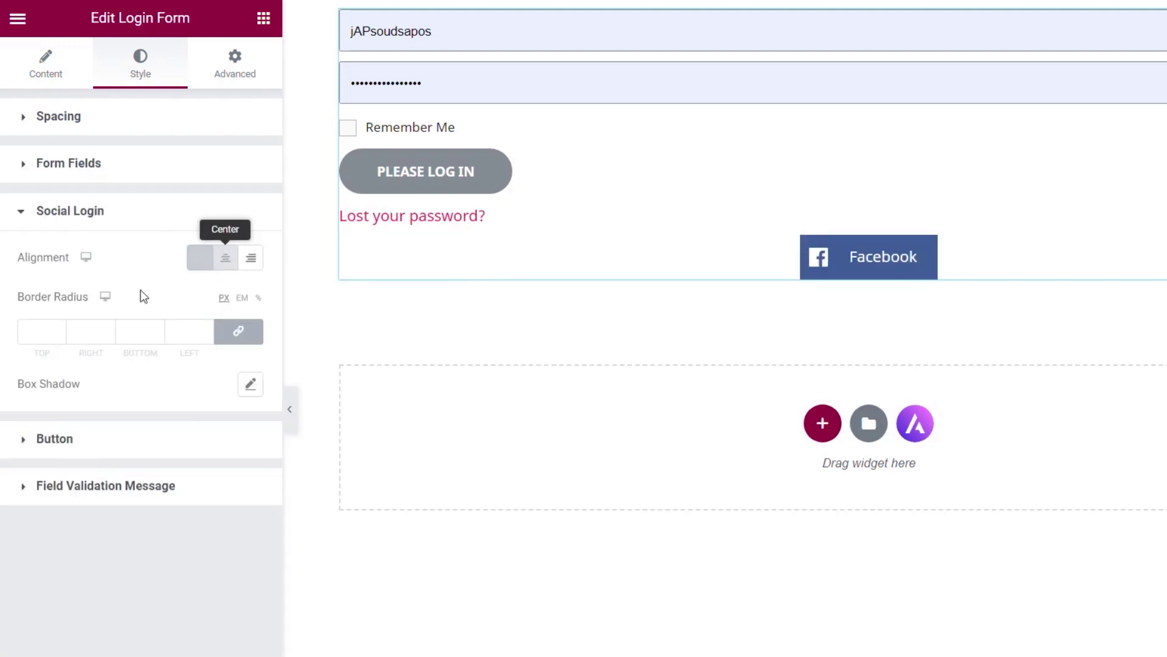
- Examine the style options for the login button and the field validation message
{"action": "left_click", "coordinate": [58, 213]}
{"action": "left_click", "coordinate": [67, 261]}
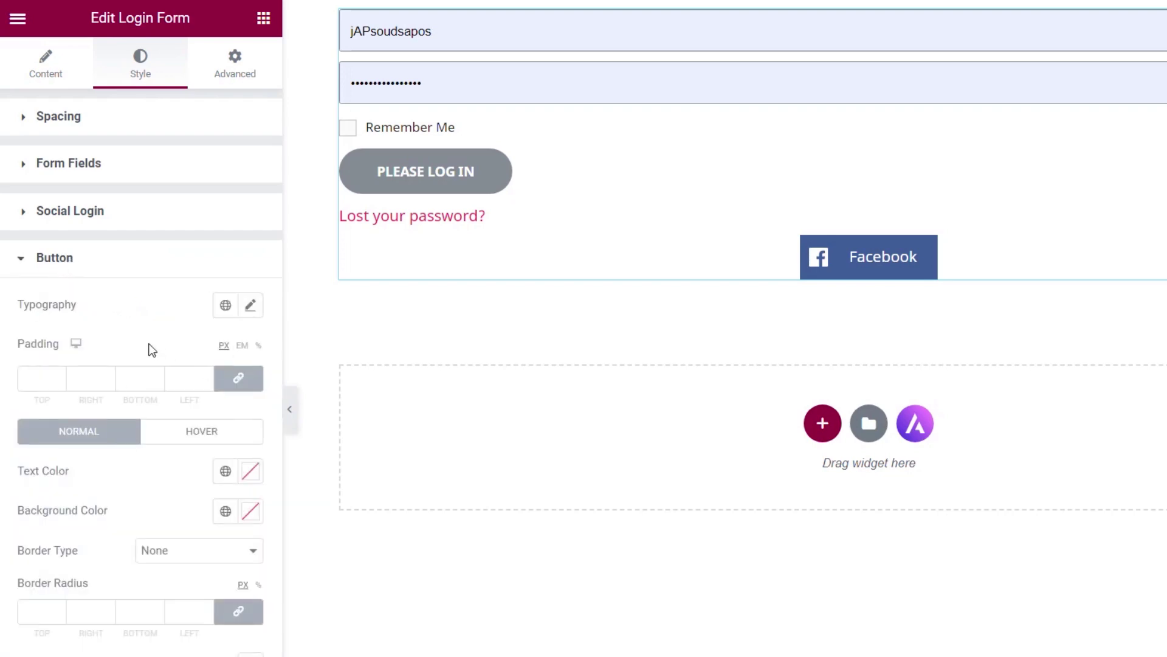
{"action": "left_click", "coordinate": [69, 264]}
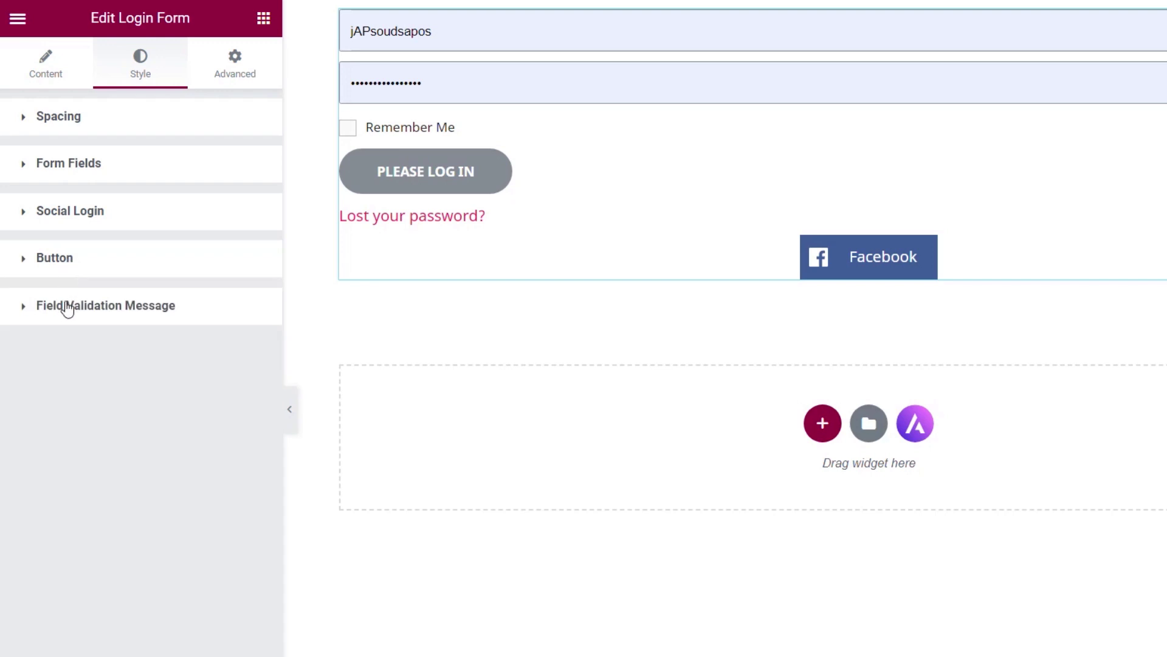
{"action": "left_click", "coordinate": [91, 315]}
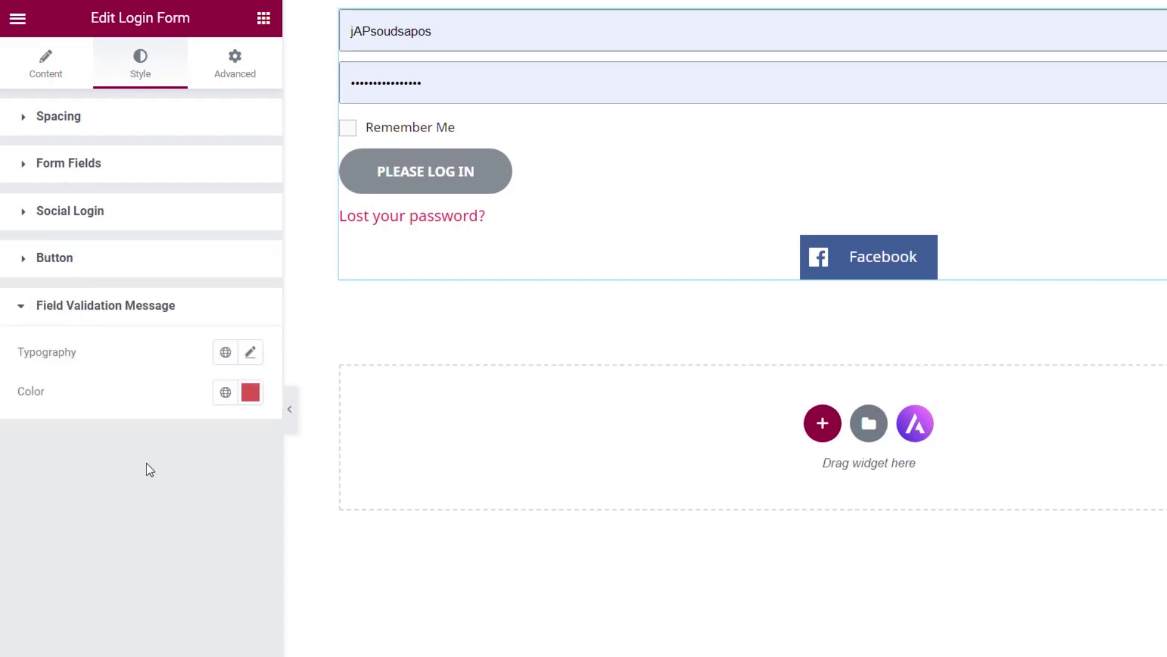
{"action": "left_click", "coordinate": [164, 316]}
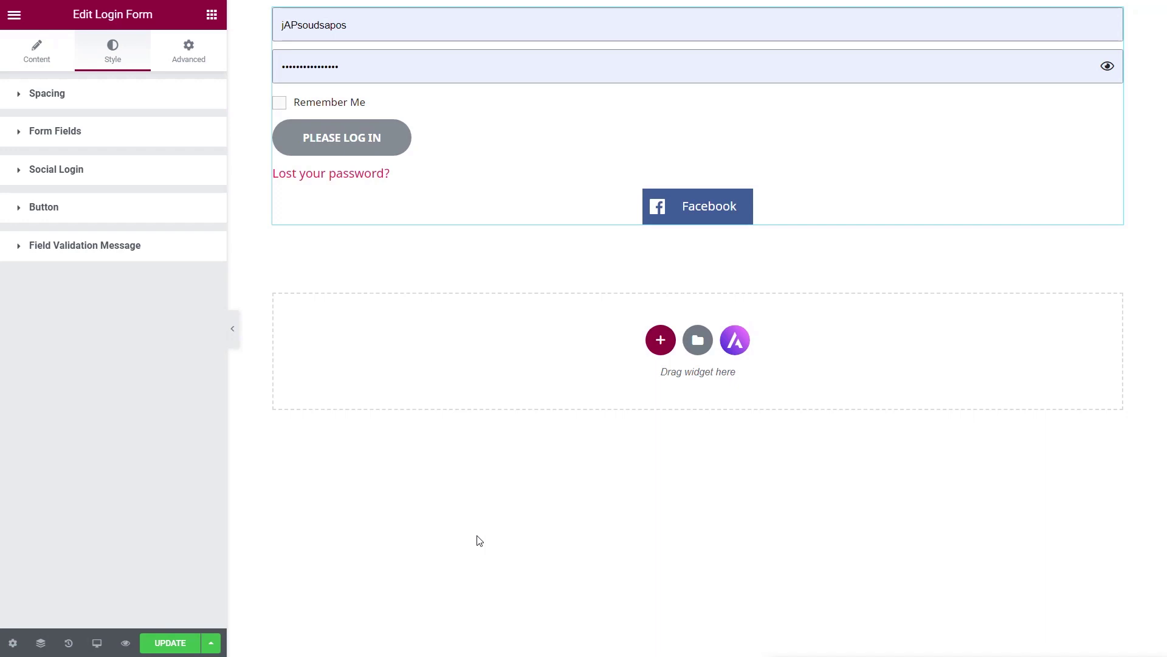
- Give the section containing the login form a minimum height of 100 VH and set its vertical alignment to Middle
{"action": "left_click", "coordinate": [699, 11]}
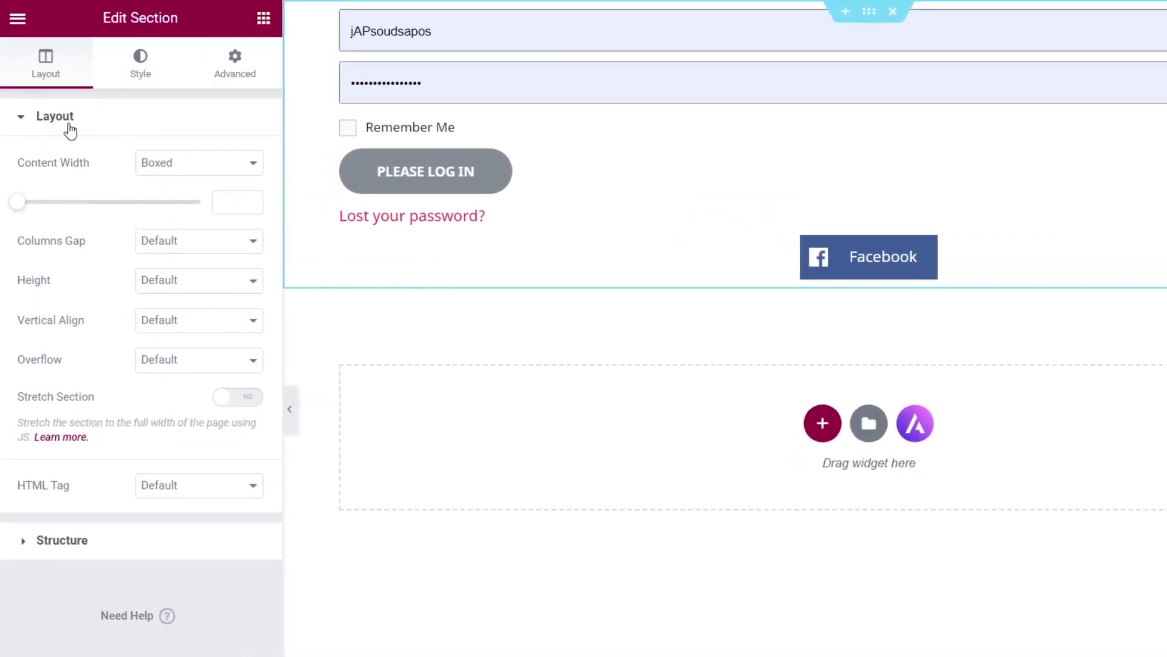
{"action": "left_click", "coordinate": [195, 281]}
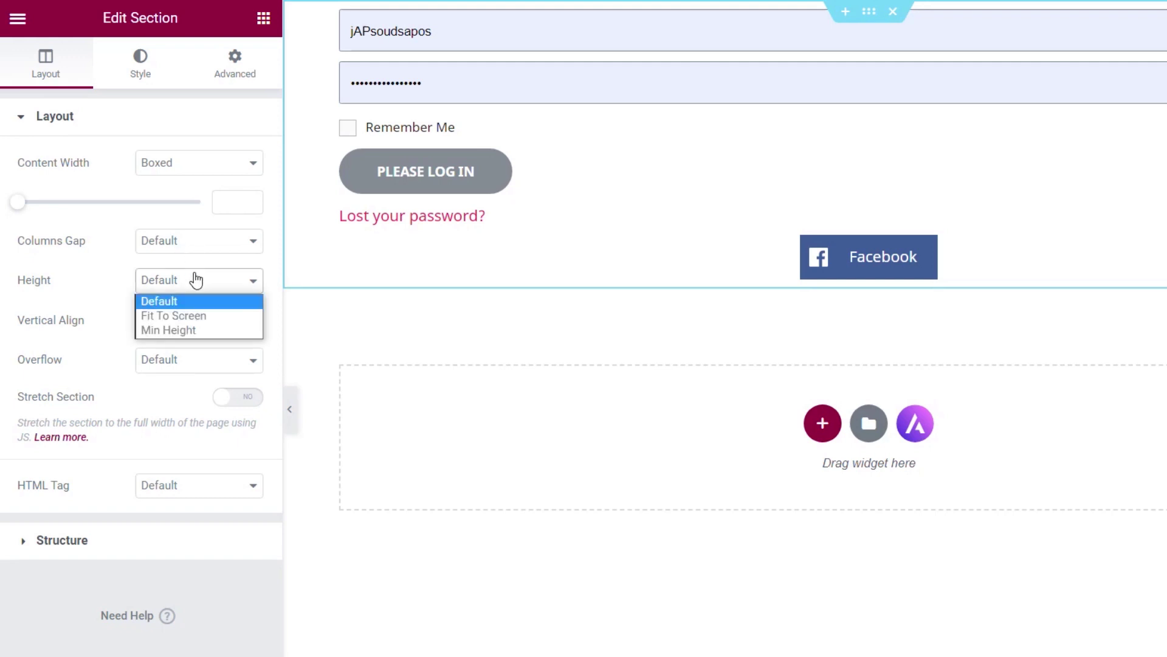
{"action": "left_click", "coordinate": [194, 328]}
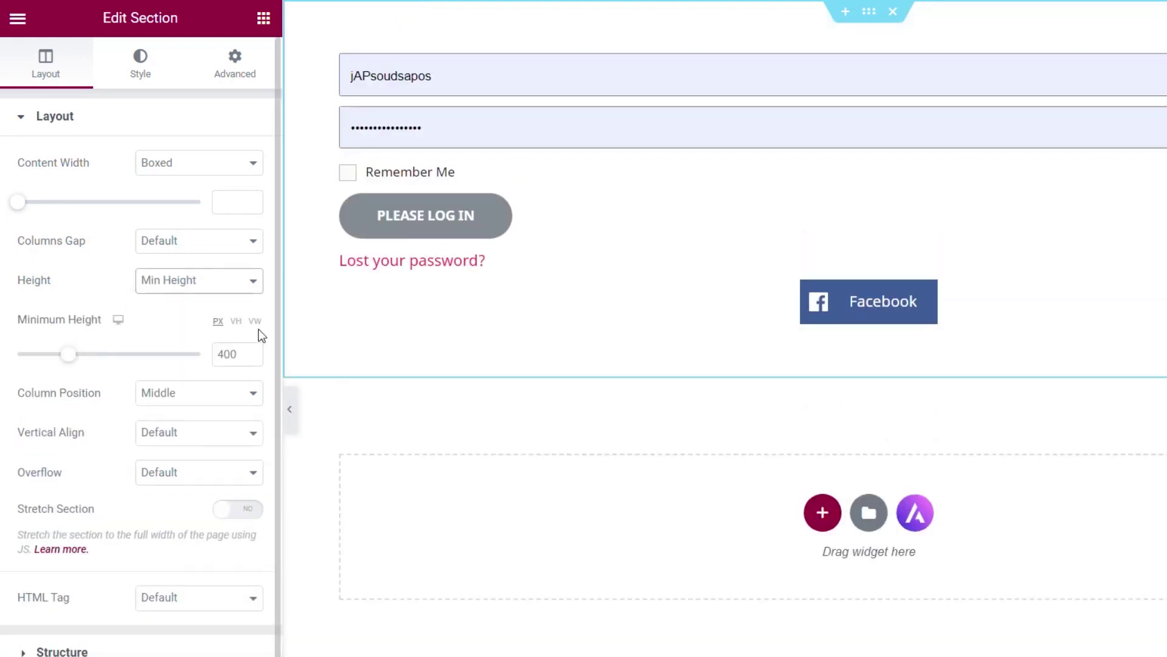
{"action": "left_click", "coordinate": [237, 322]}
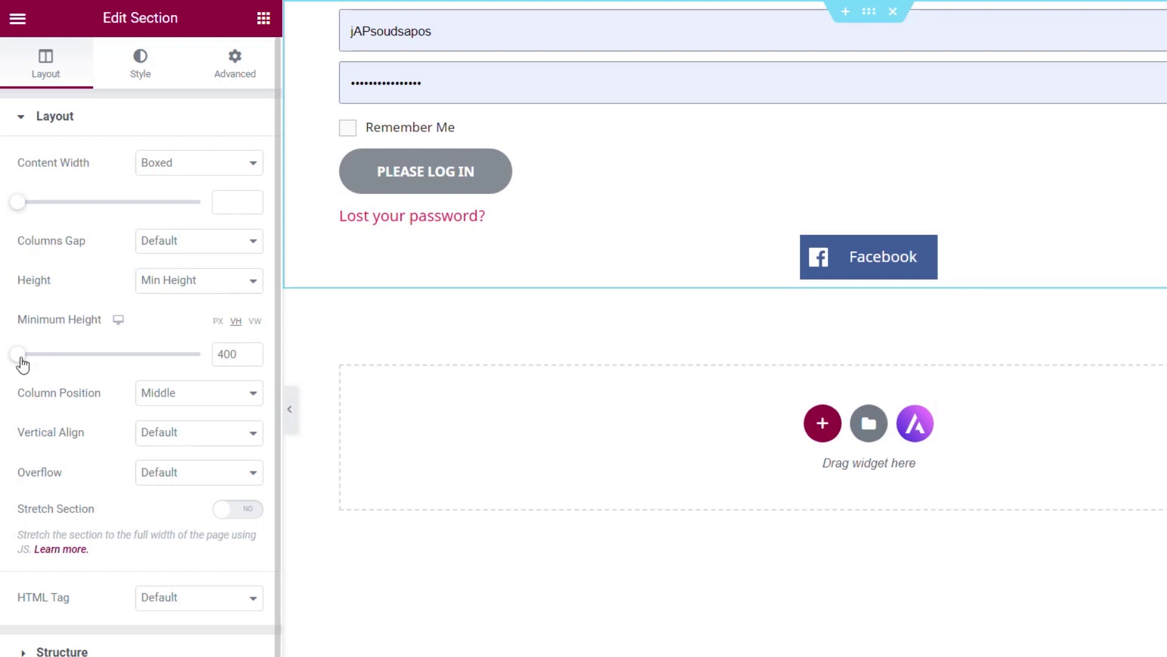
{"action": "left_click_drag", "start_coordinate": [23, 357], "coordinate": [205, 363]}
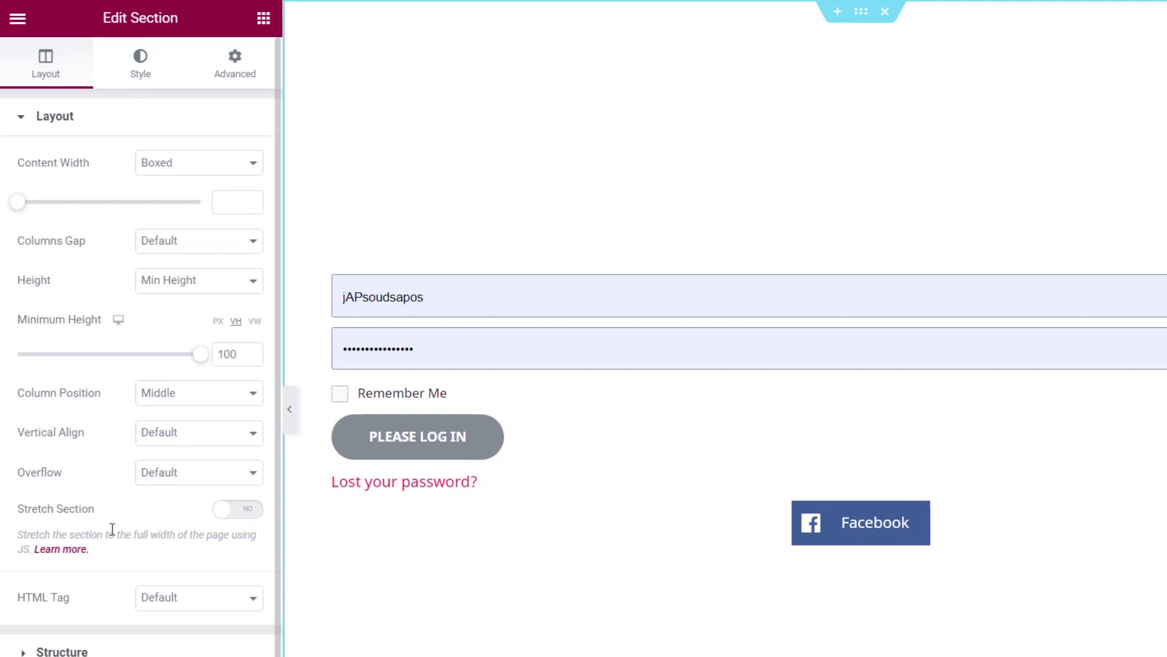
{"action": "left_click", "coordinate": [203, 439]}
{"action": "left_click", "coordinate": [171, 484]}
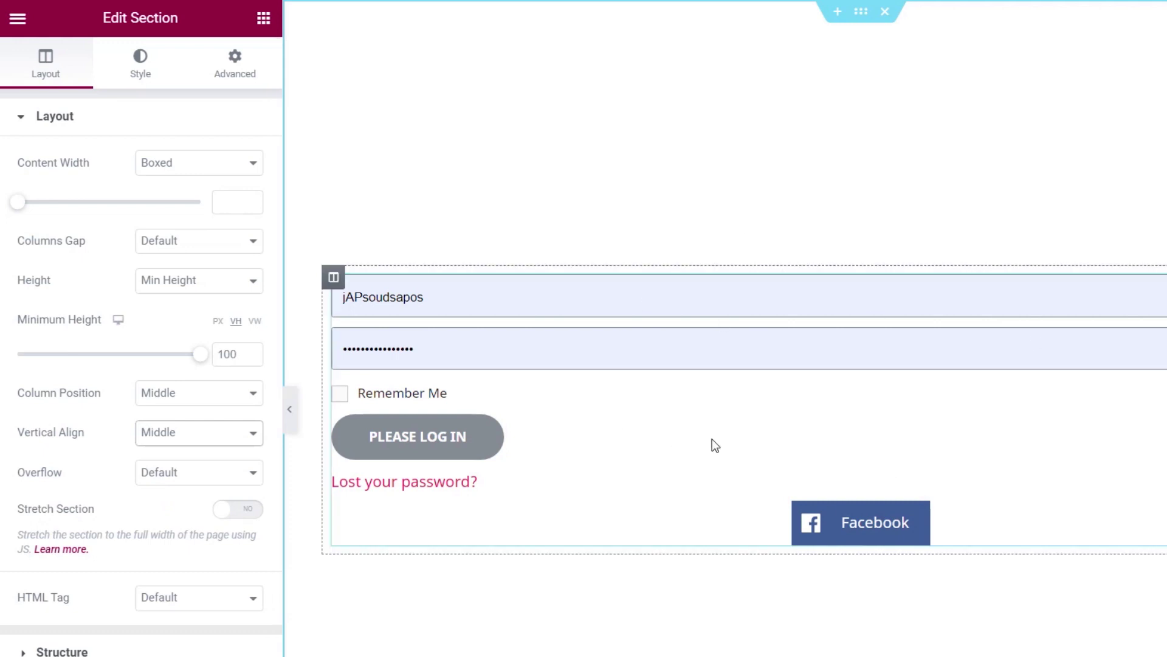
- Give the section a Classic background using the mountain landscape with pine trees, the first image in the media library
{"action": "left_click", "coordinate": [138, 73]}
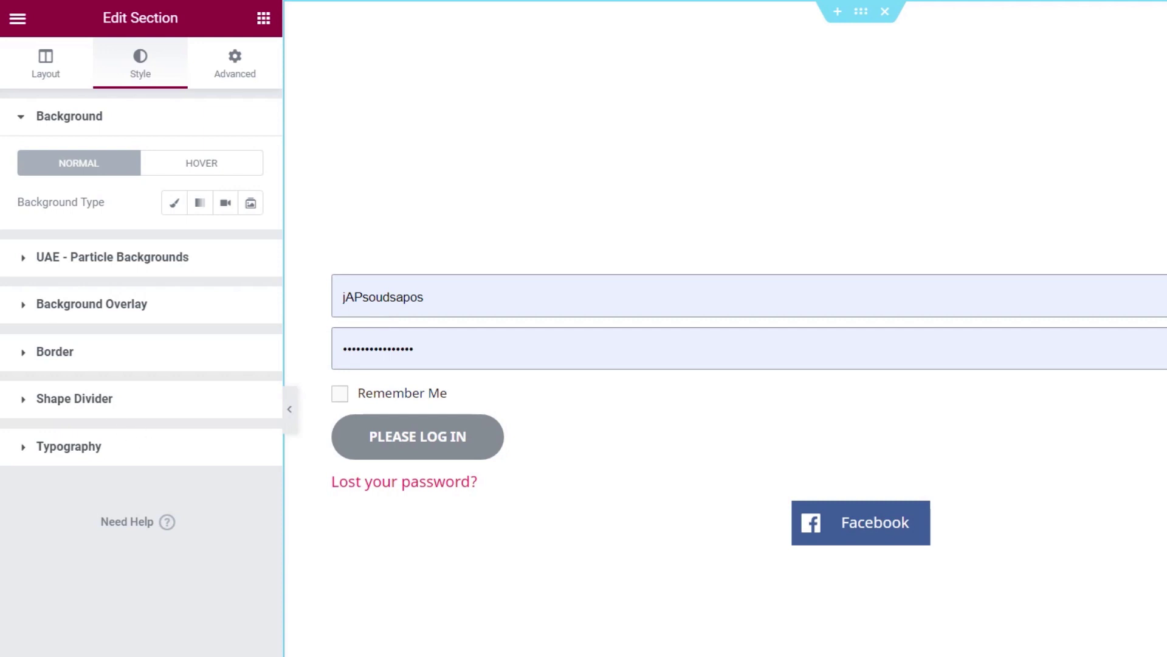
{"action": "left_click", "coordinate": [176, 207]}
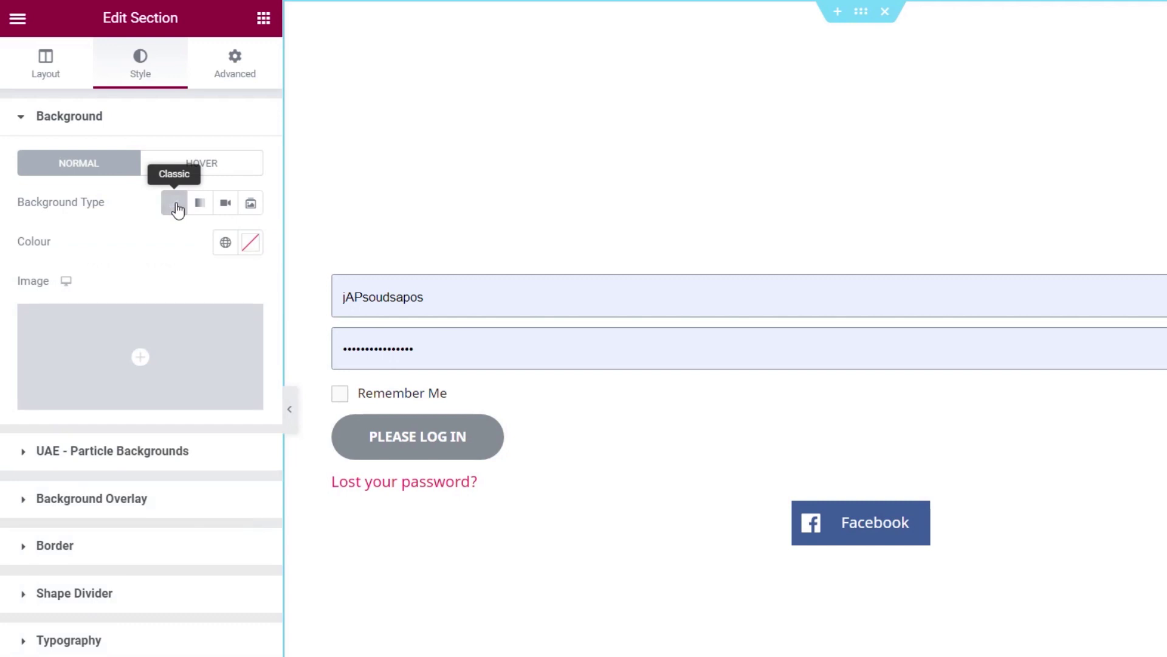
{"action": "left_click", "coordinate": [138, 346]}
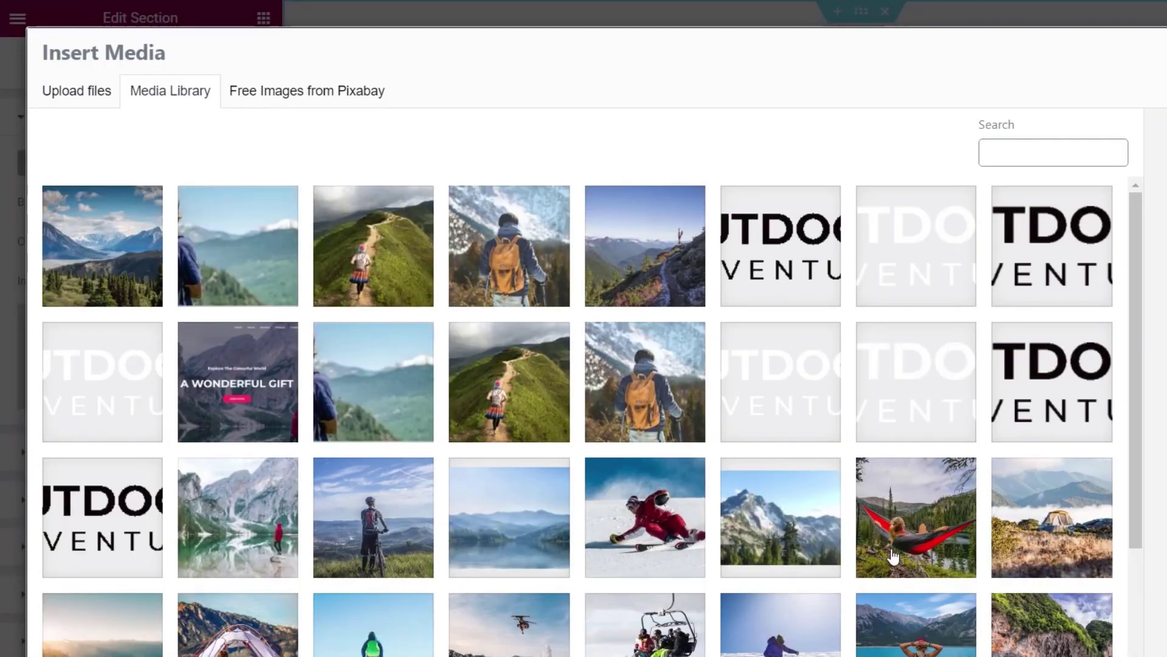
{"action": "left_click", "coordinate": [103, 235]}
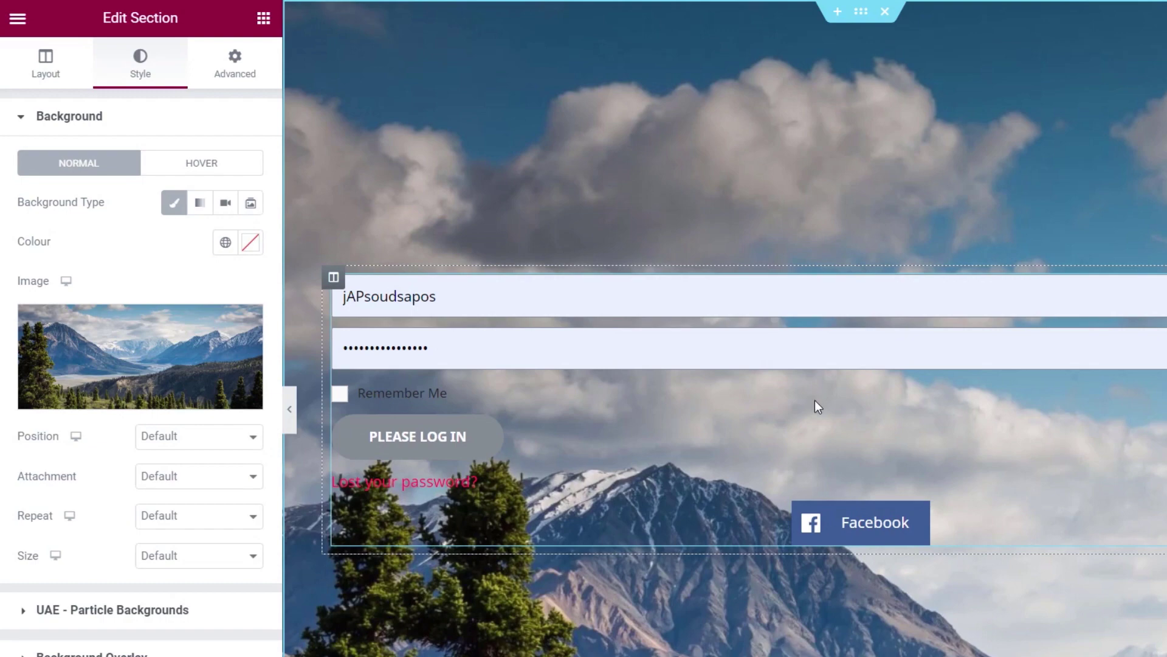
- Set the section's background image to position Centre Centre, No-repeat and size Cover
{"action": "left_click", "coordinate": [217, 439]}
{"action": "left_click", "coordinate": [210, 471]}
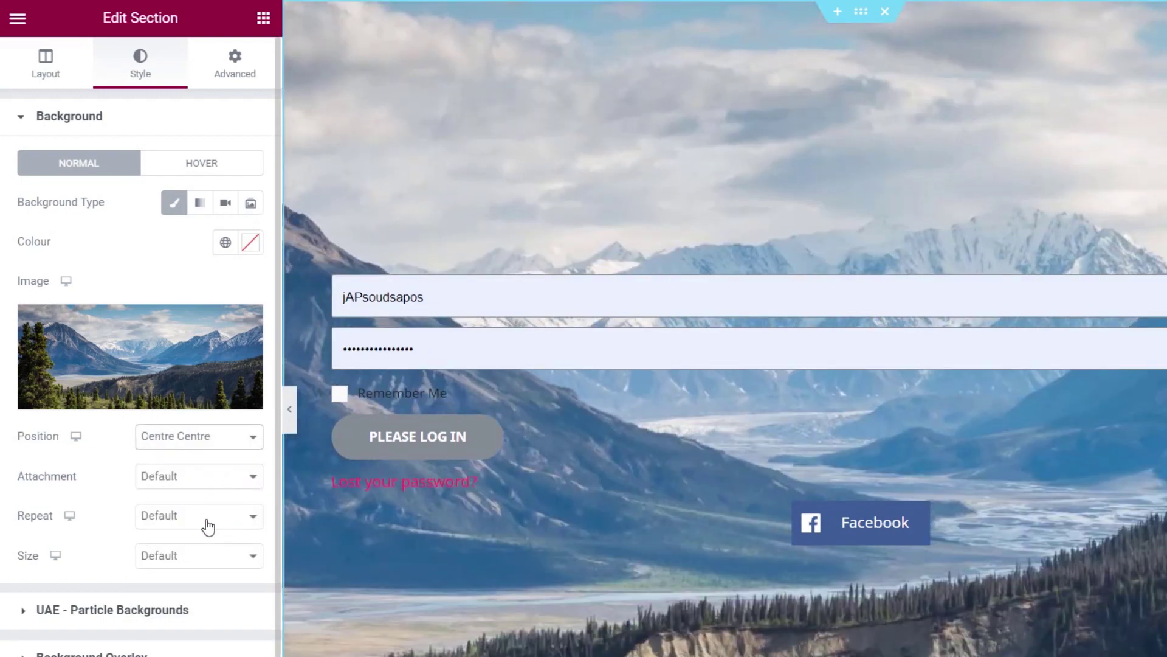
{"action": "left_click", "coordinate": [204, 523]}
{"action": "left_click", "coordinate": [195, 550]}
{"action": "left_click", "coordinate": [195, 561]}
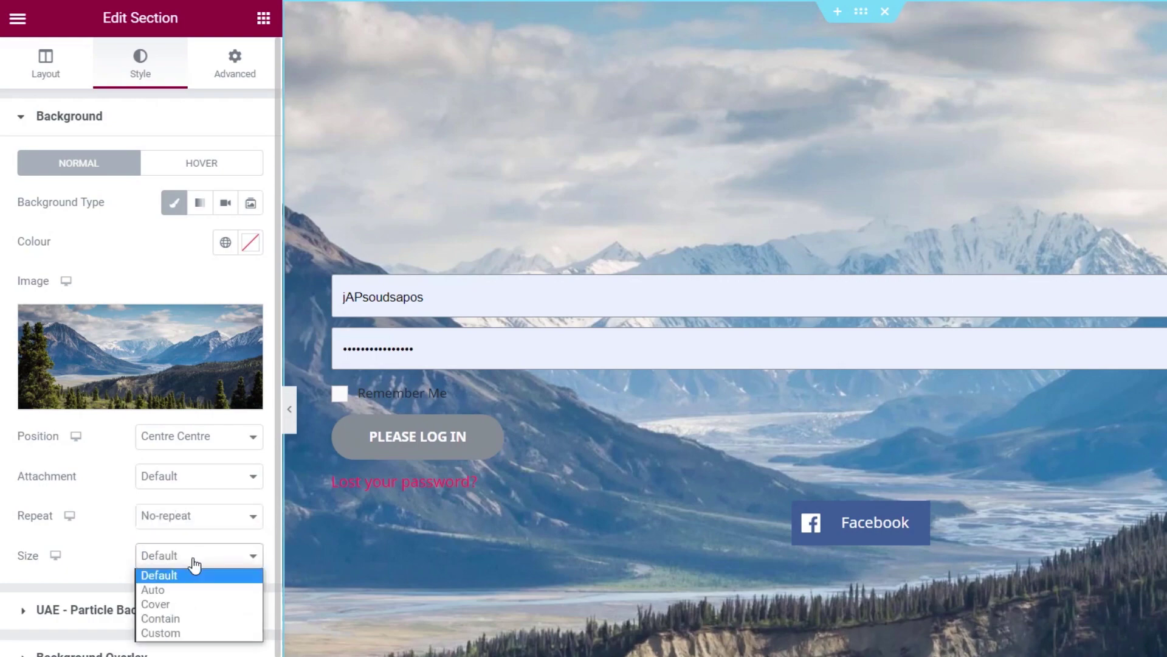
{"action": "left_click", "coordinate": [177, 600]}
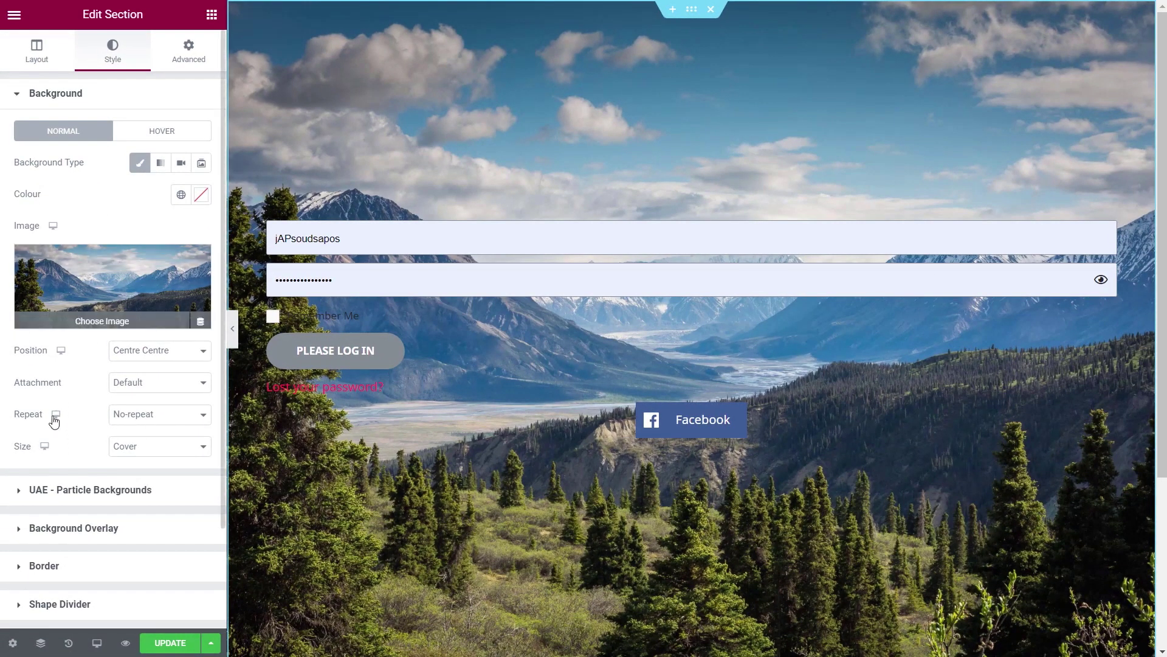
- Add a Classic background overlay to the section in black with an opacity of 0.33
{"action": "left_click", "coordinate": [81, 529]}
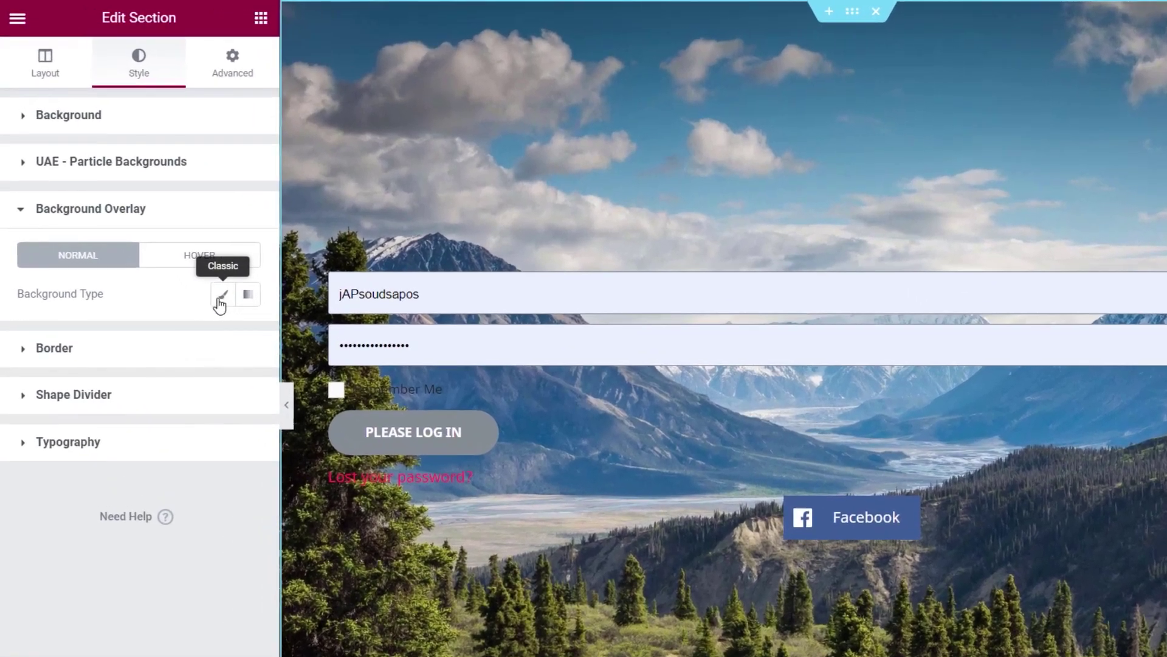
{"action": "left_click", "coordinate": [221, 296]}
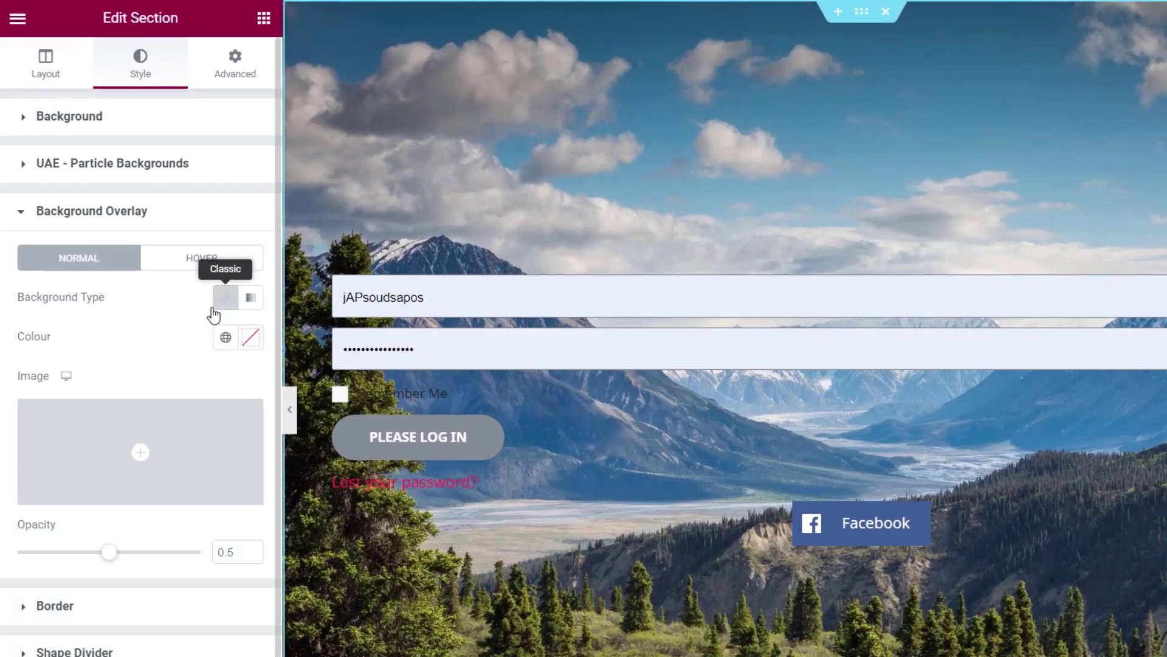
{"action": "left_click", "coordinate": [253, 338]}
{"action": "left_click_drag", "start_coordinate": [114, 488], "coordinate": [34, 564]}
{"action": "left_click", "coordinate": [128, 337]}
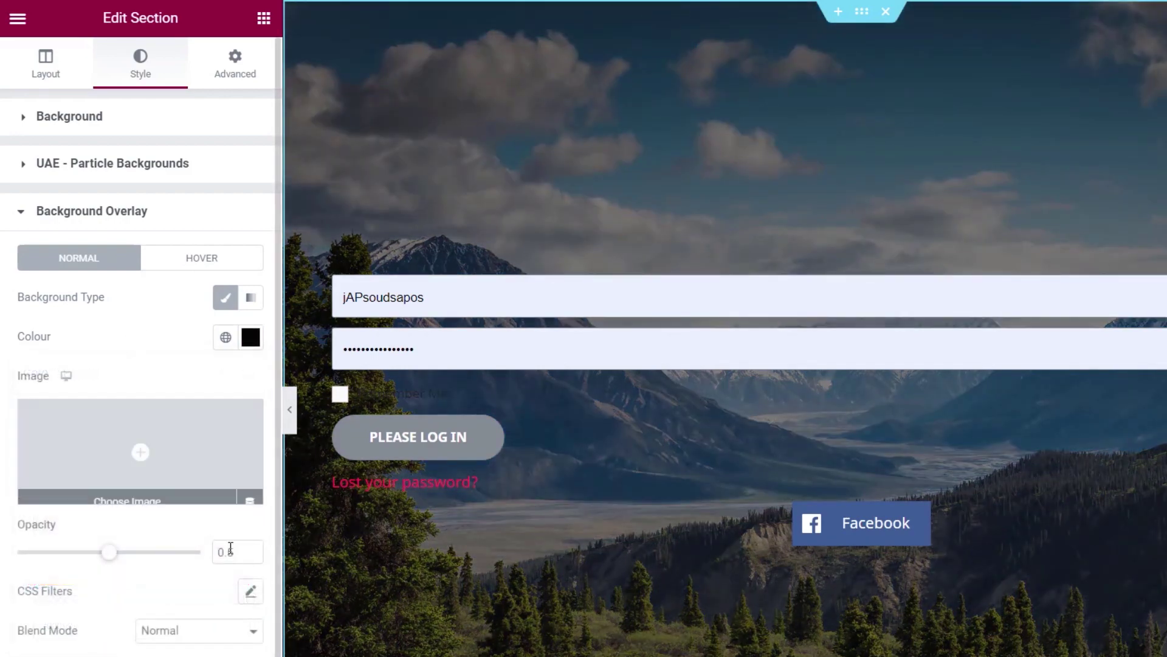
{"action": "left_click_drag", "start_coordinate": [110, 554], "coordinate": [81, 558]}
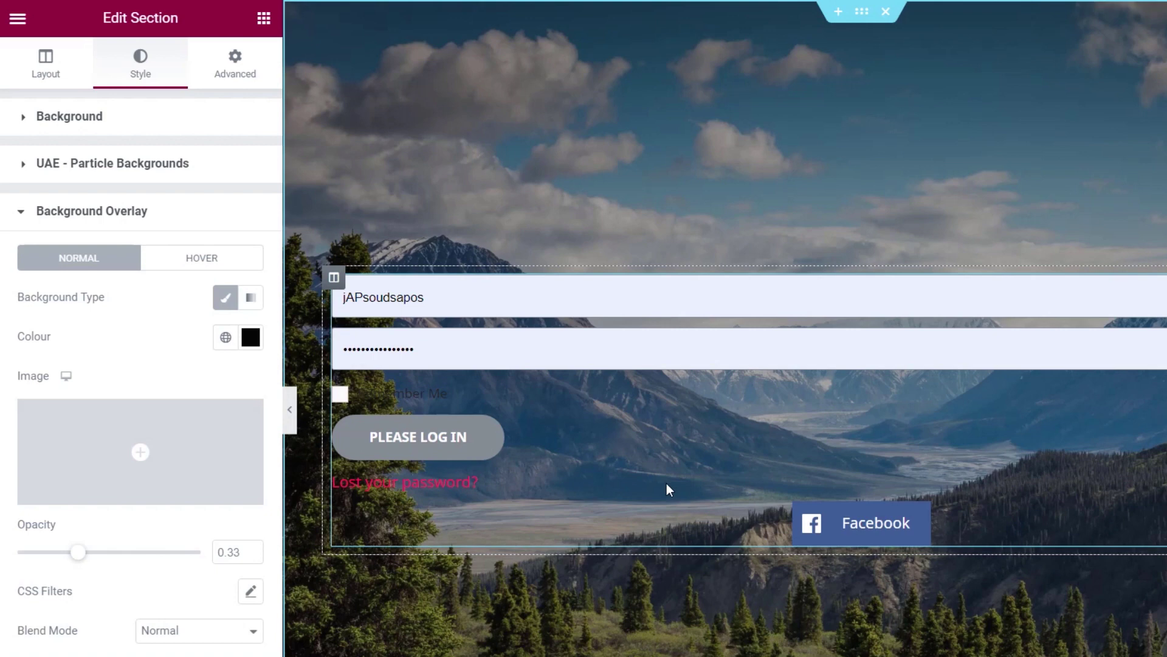
- Set the boxed content width of the section holding the login form to 550
{"action": "left_click", "coordinate": [475, 443]}
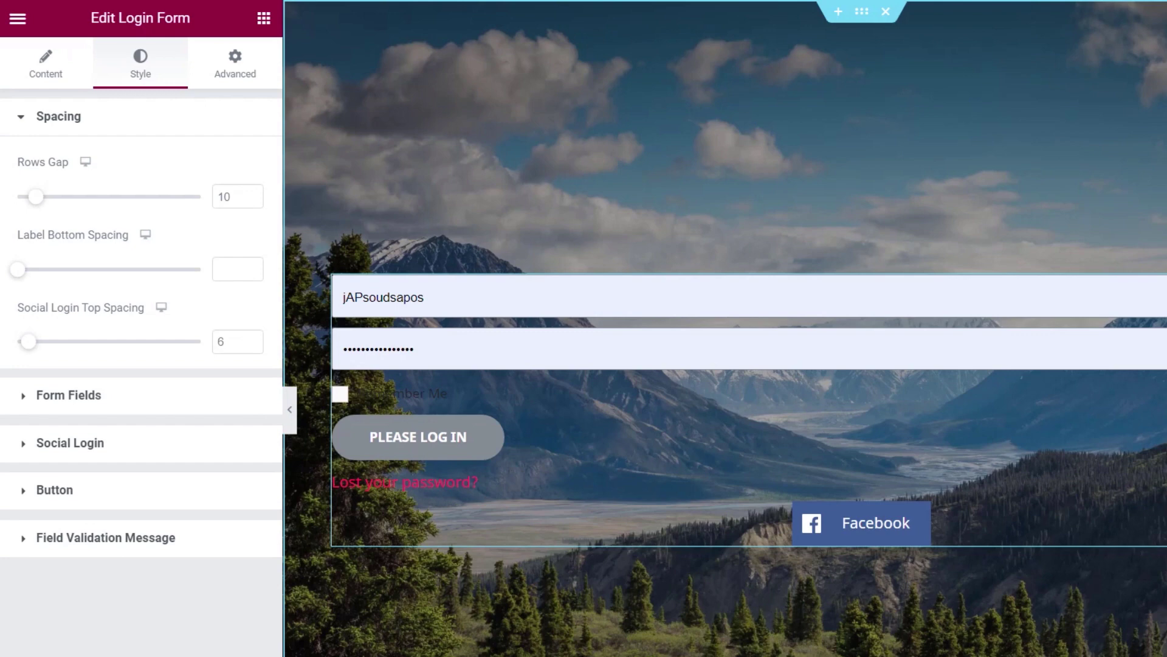
{"action": "left_click", "coordinate": [862, 11]}
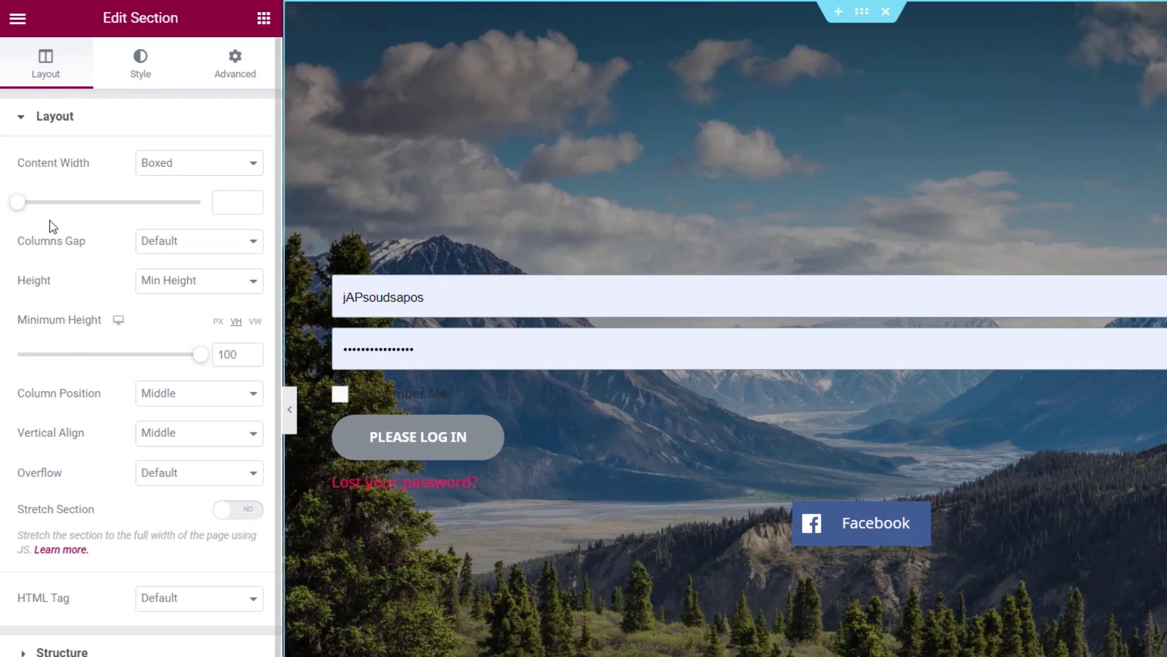
{"action": "left_click", "coordinate": [221, 199]}
{"action": "type", "text": "550"}
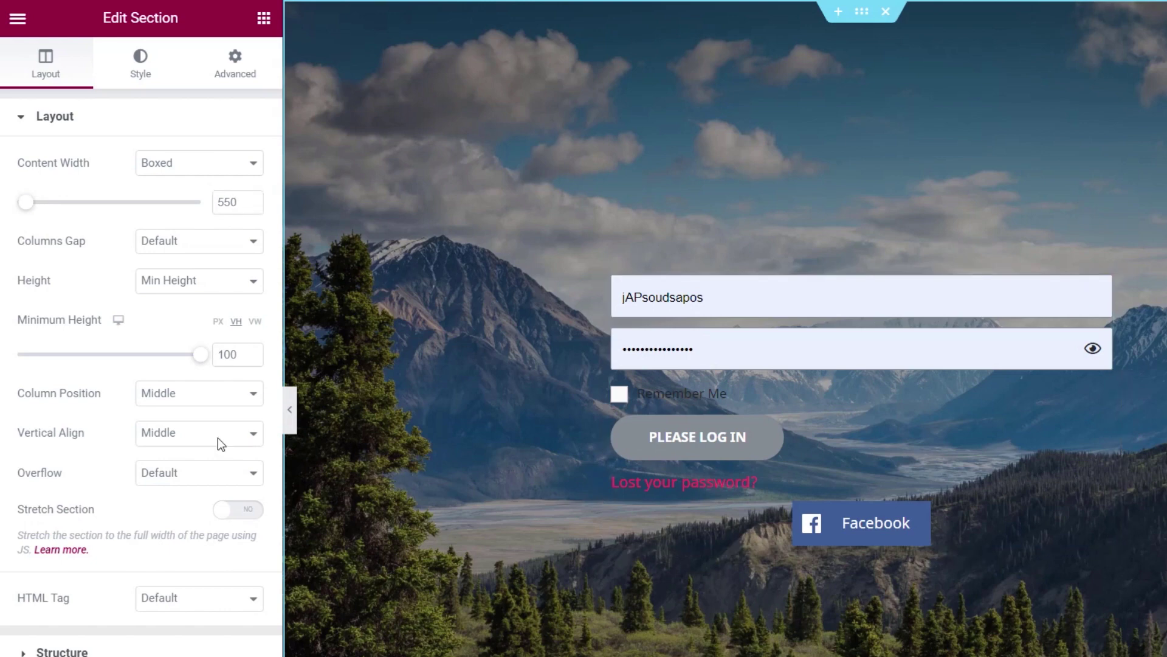
- Set the padding of the column around the login form to 60 px on all sides
{"action": "left_click", "coordinate": [613, 279]}
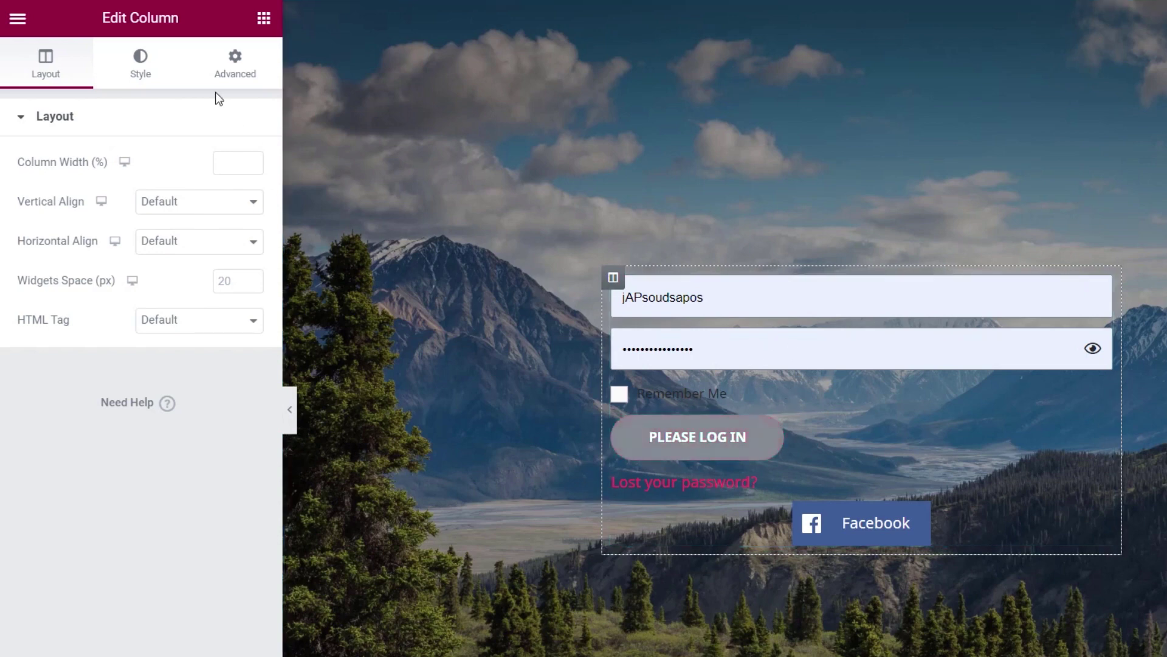
{"action": "left_click", "coordinate": [244, 66]}
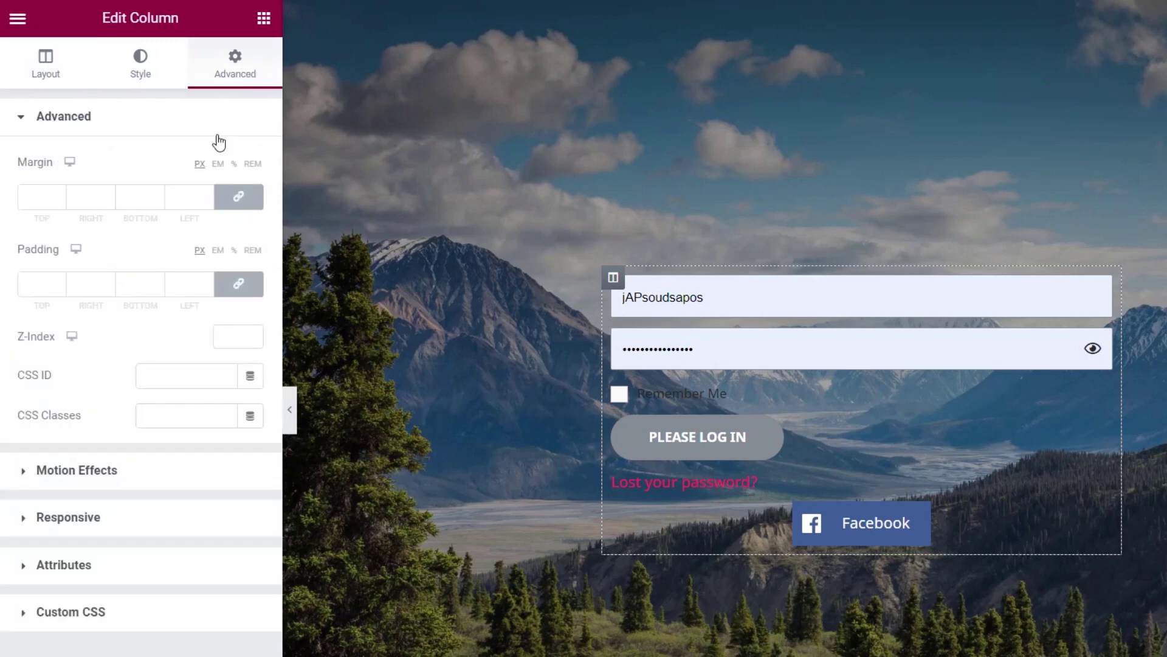
{"action": "left_click", "coordinate": [38, 284]}
{"action": "type", "text": "60"}
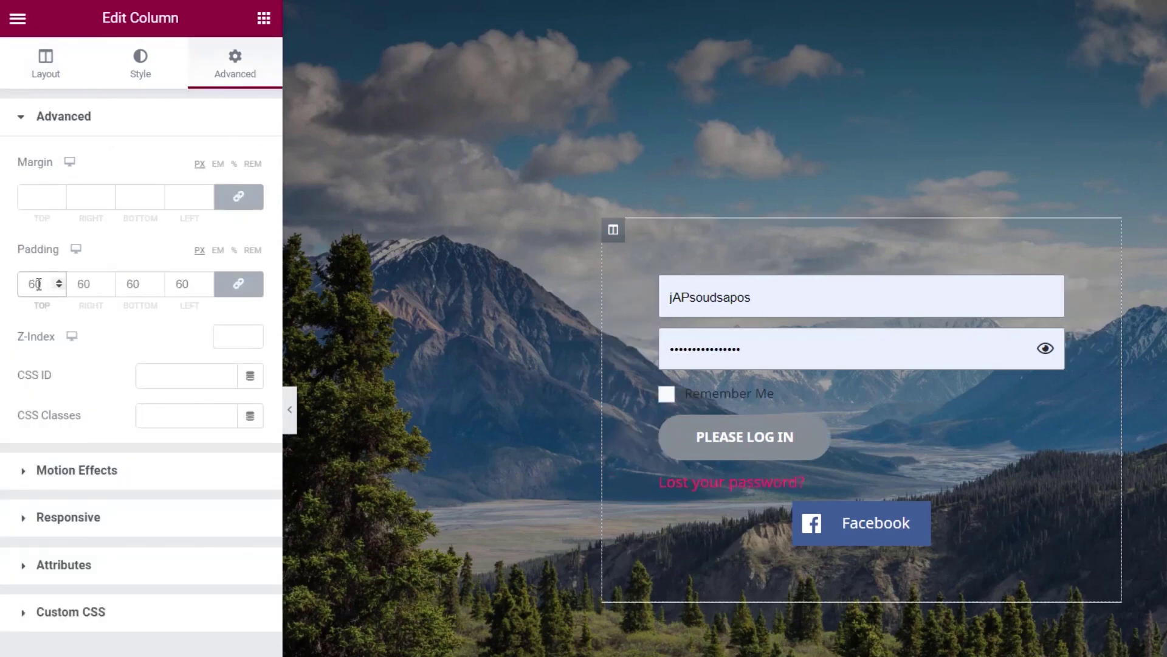
- Give the login form's column a Classic background in white, #FFFFFF
{"action": "left_click", "coordinate": [144, 75]}
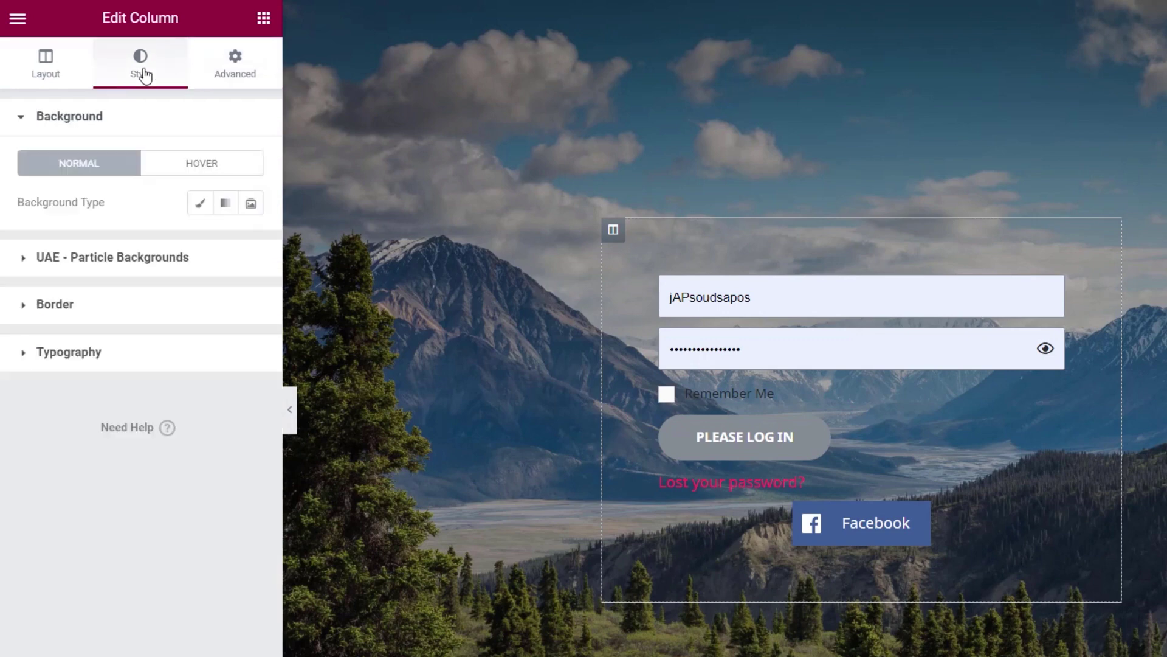
{"action": "left_click", "coordinate": [200, 202]}
{"action": "left_click", "coordinate": [251, 243]}
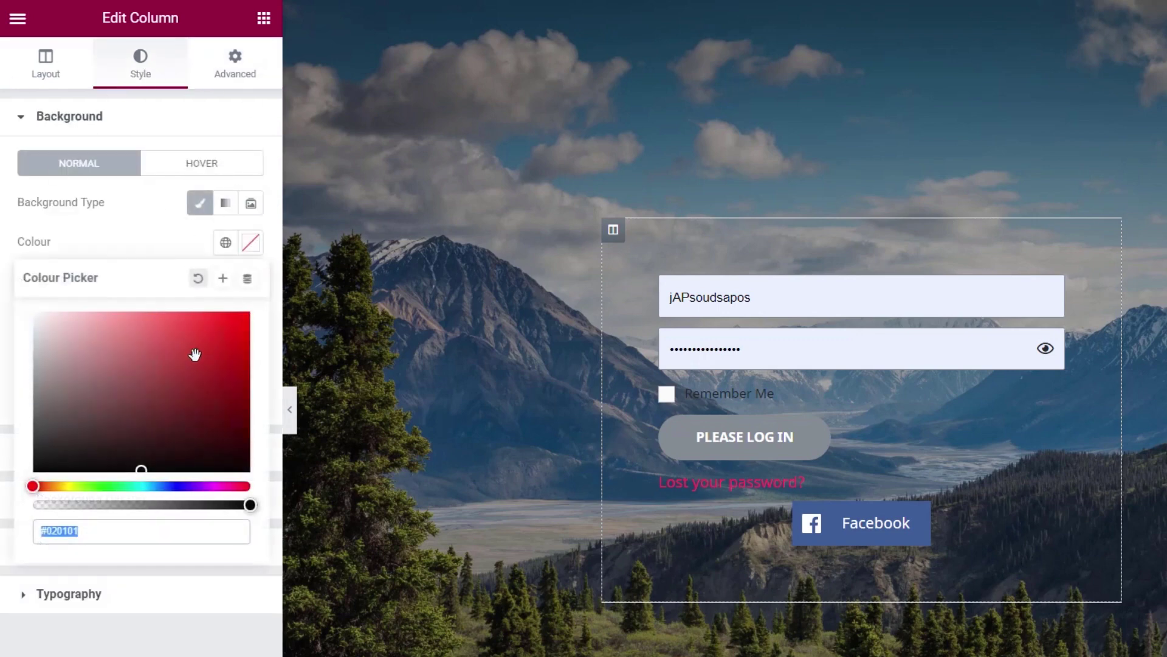
{"action": "left_click_drag", "start_coordinate": [91, 373], "coordinate": [35, 313]}
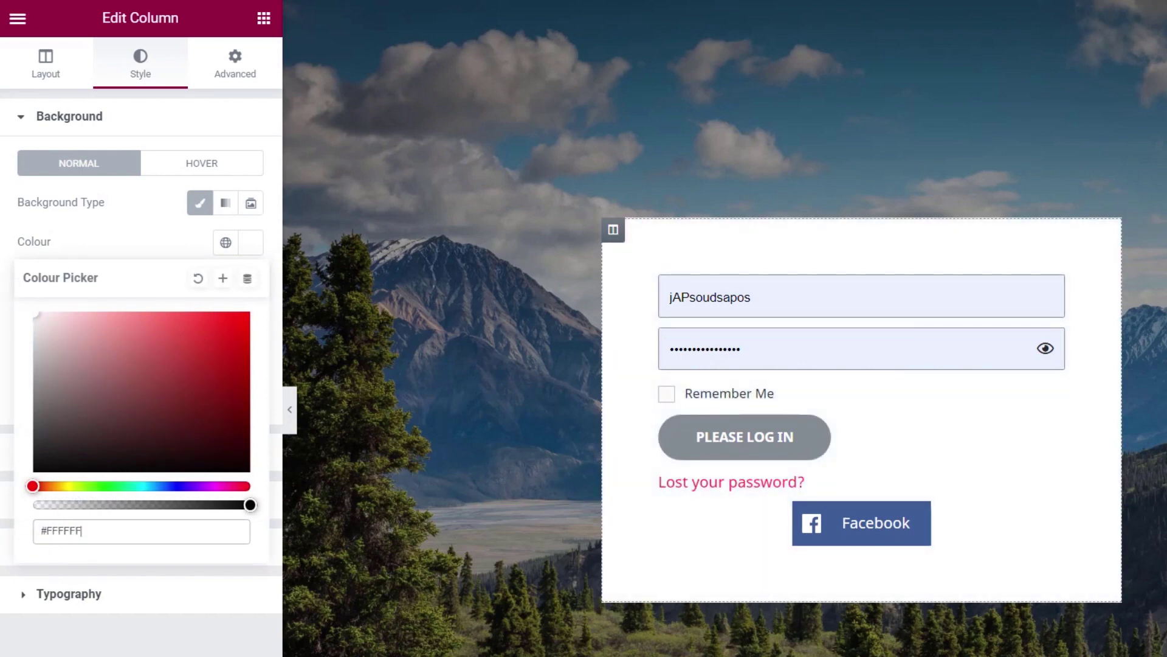
{"action": "left_click", "coordinate": [103, 649]}
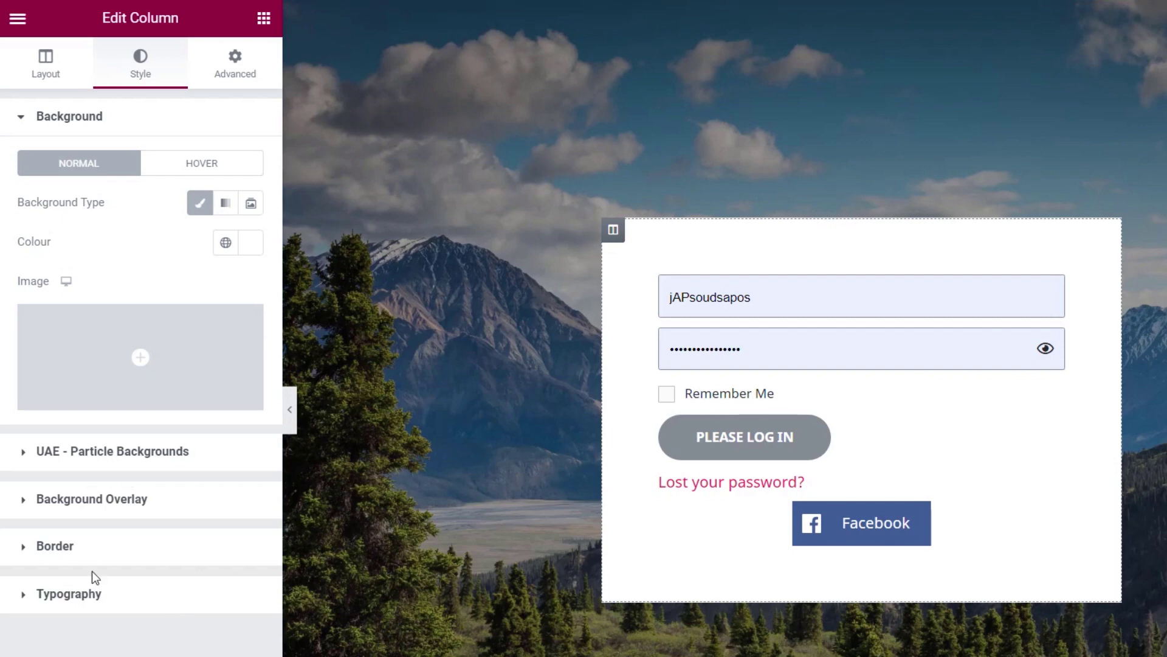
- Round the column's corners with a border radius of 20 px on all sides
{"action": "left_click", "coordinate": [54, 546]}
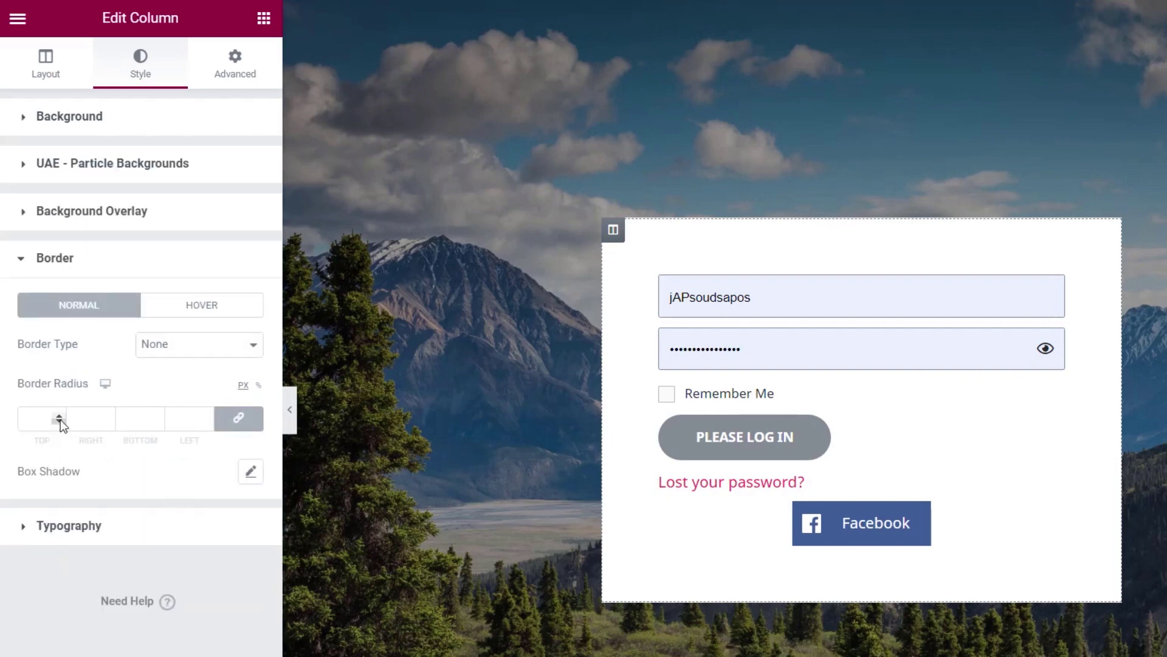
{"action": "left_click", "coordinate": [34, 423]}
{"action": "type", "text": "20"}
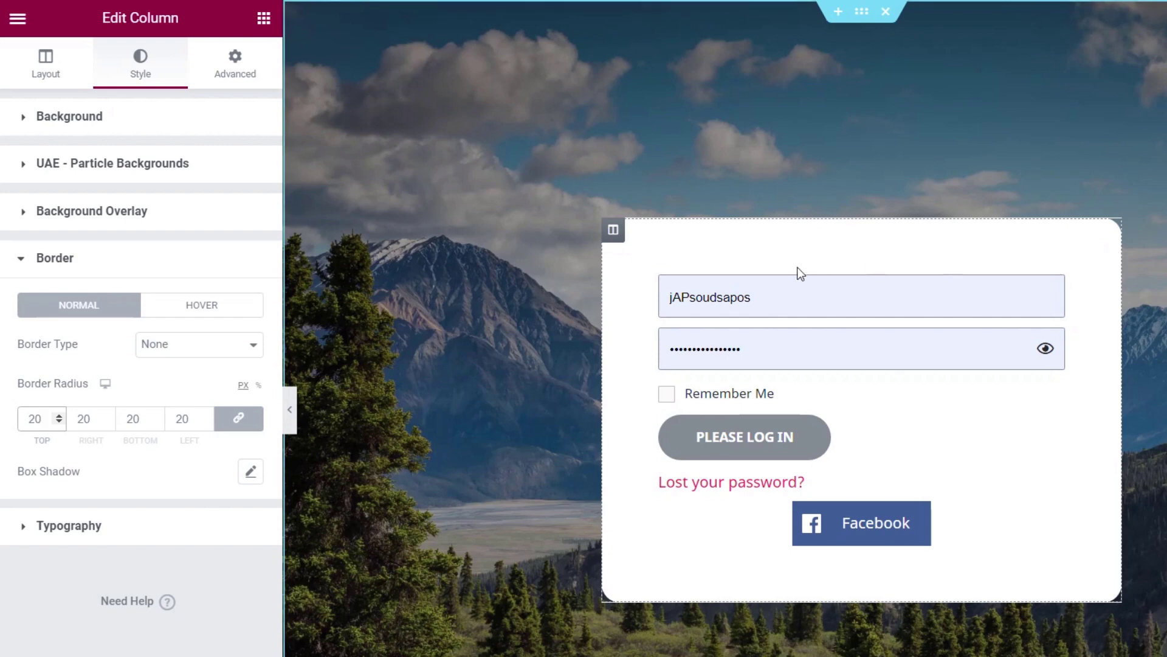
- Set the login form's rows gap to 16 and its login button's alignment to justified, filling the form's width
{"action": "left_click", "coordinate": [1055, 303]}
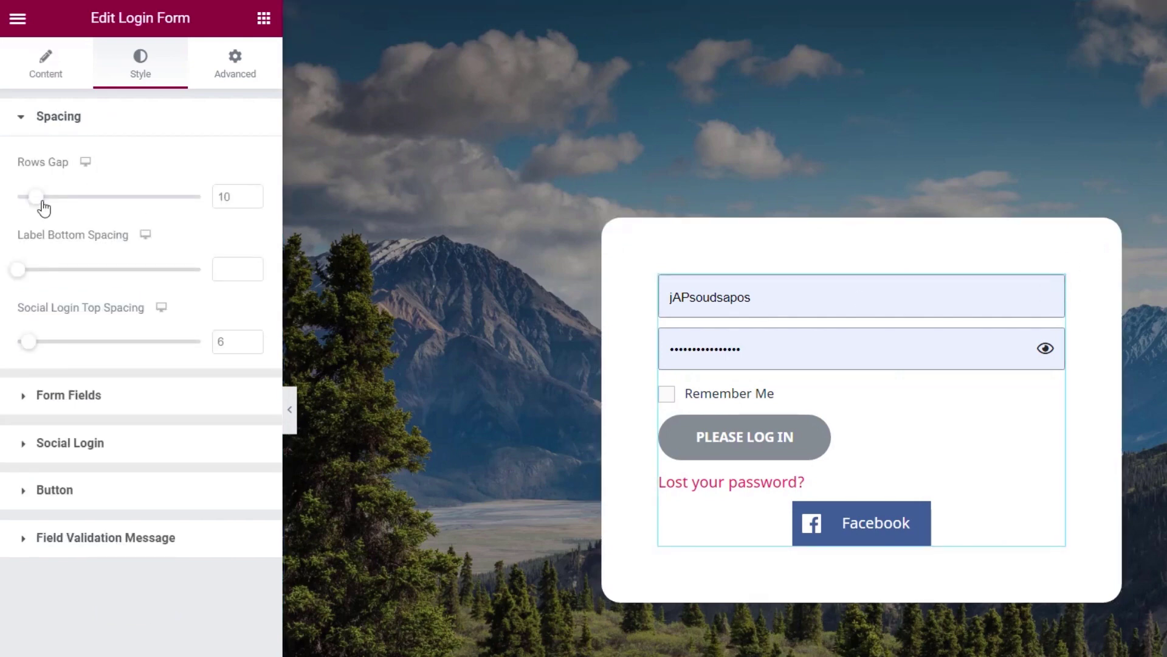
{"action": "left_click_drag", "start_coordinate": [37, 207], "coordinate": [47, 208]}
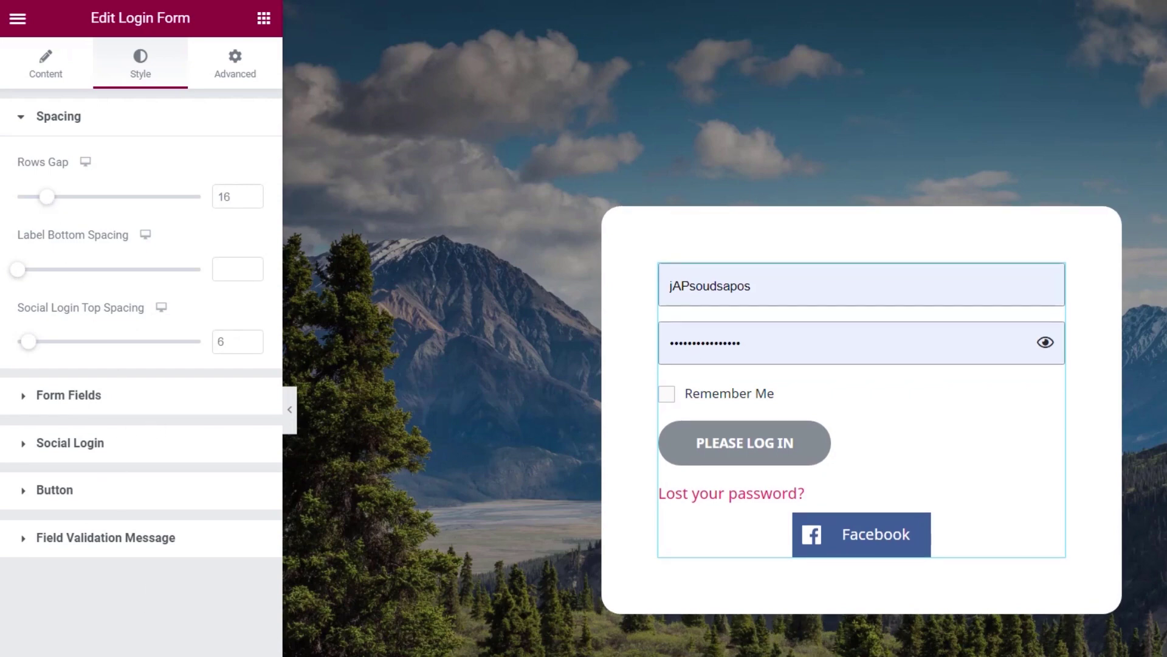
{"action": "left_click", "coordinate": [47, 492]}
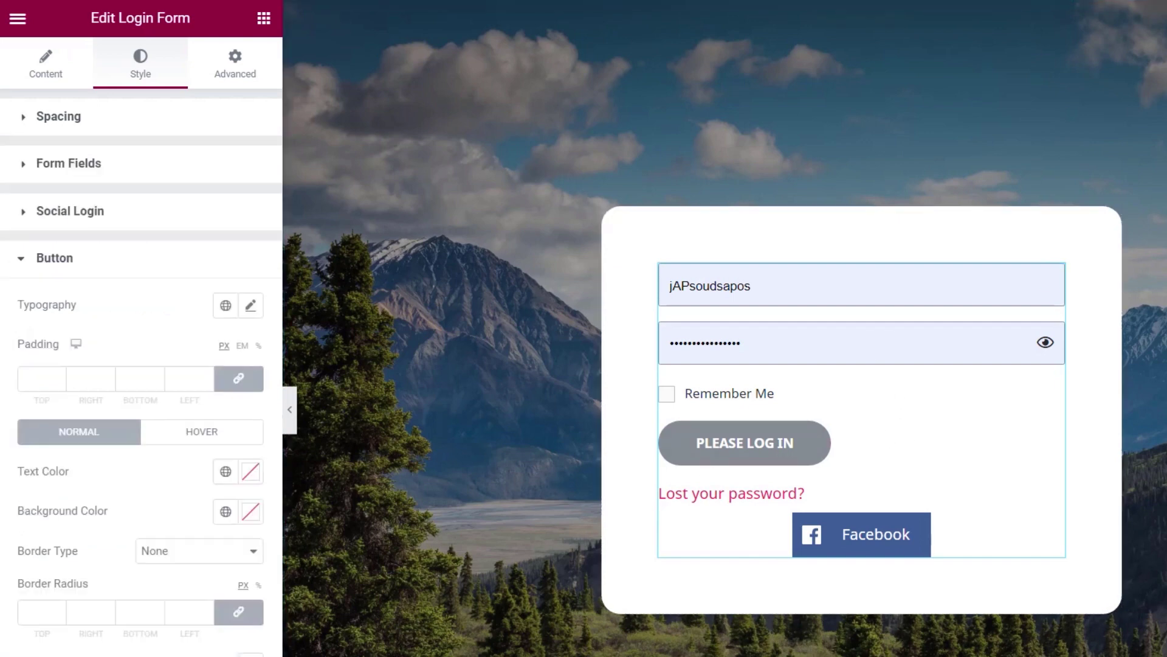
{"action": "left_click", "coordinate": [35, 67]}
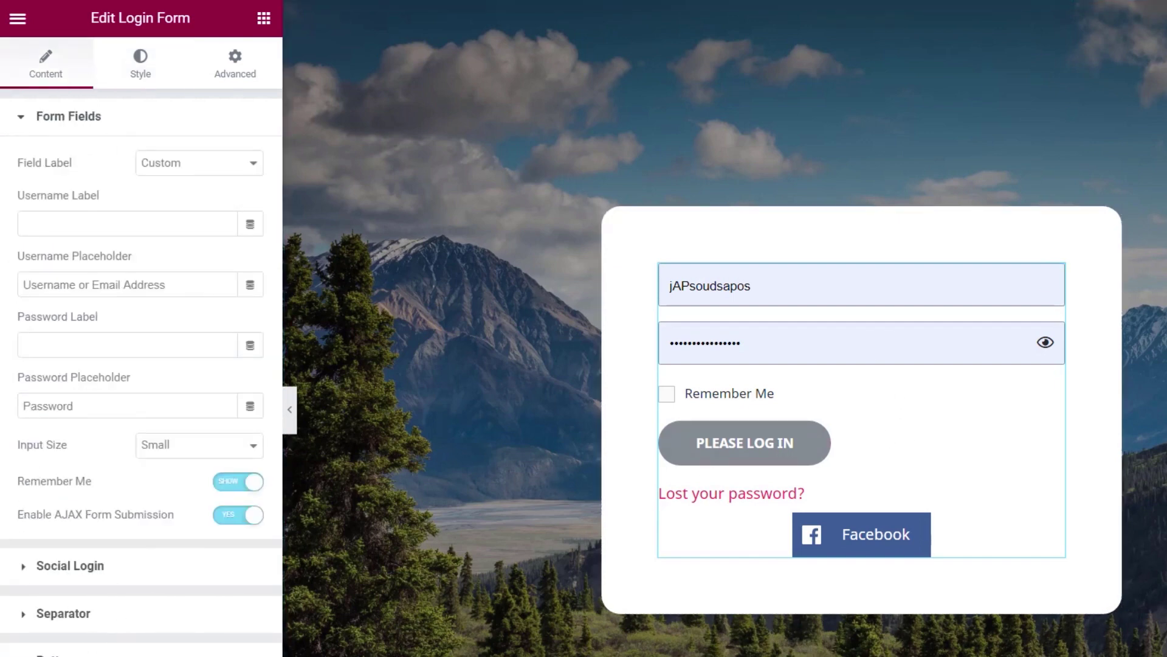
{"action": "left_click", "coordinate": [161, 652]}
{"action": "left_click", "coordinate": [251, 385]}
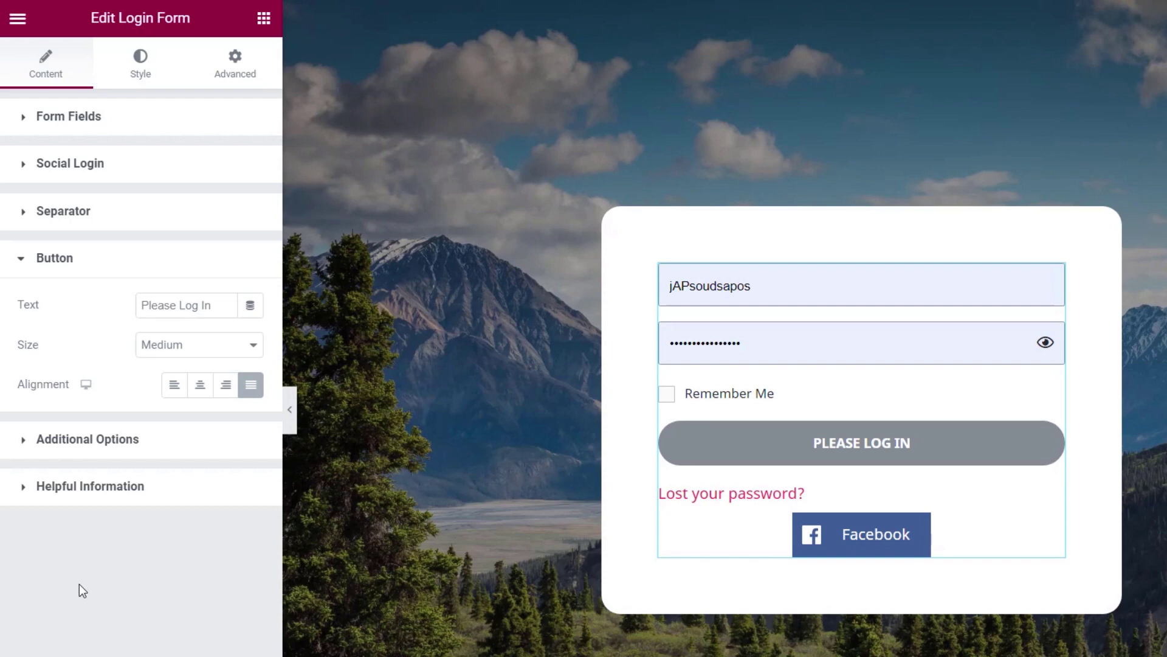
- Add an Image widget above the login form and fill it with the black Outdoor Adventure logo from the media library
{"action": "left_click", "coordinate": [263, 18]}
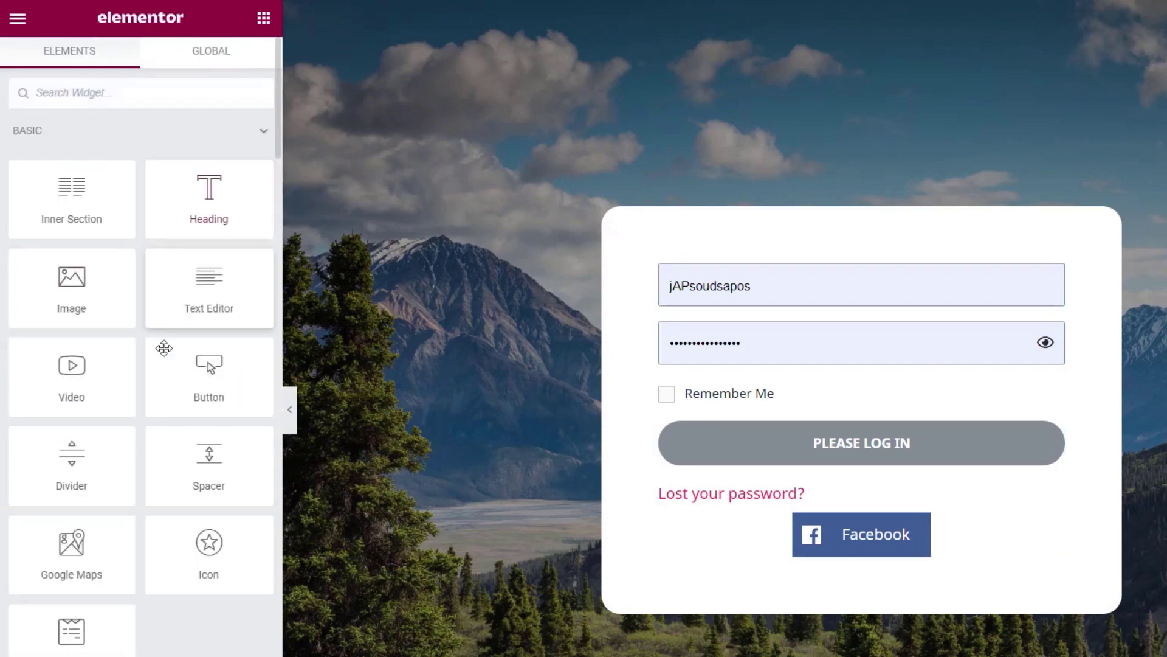
{"action": "left_click_drag", "start_coordinate": [71, 294], "coordinate": [818, 266]}
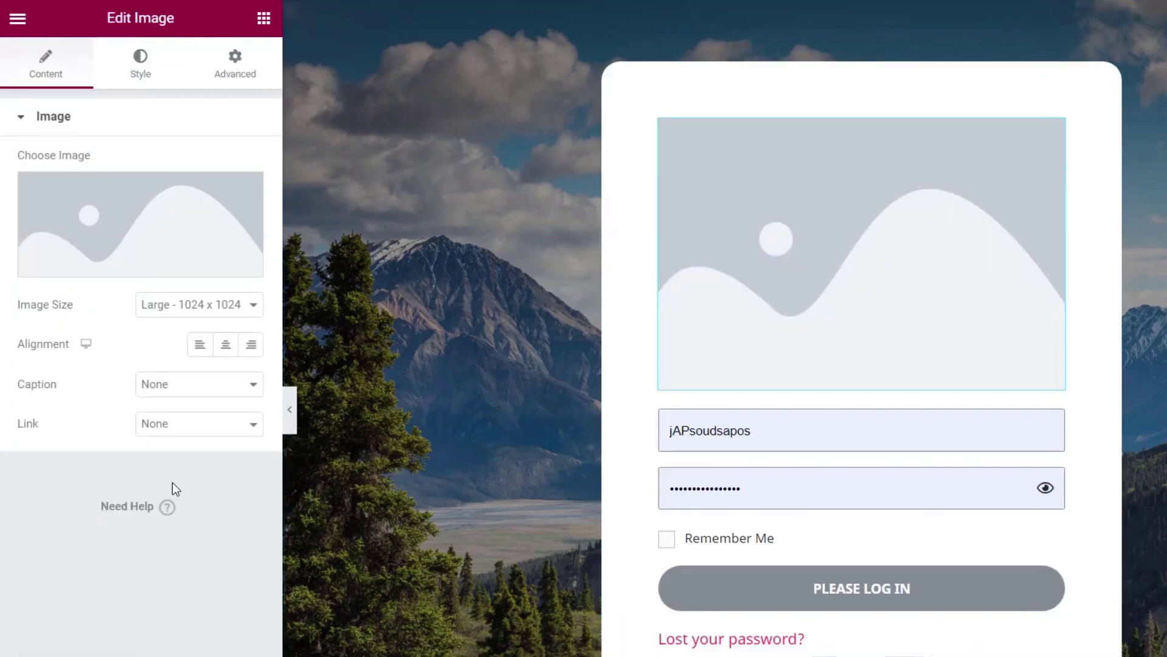
{"action": "left_click", "coordinate": [146, 249]}
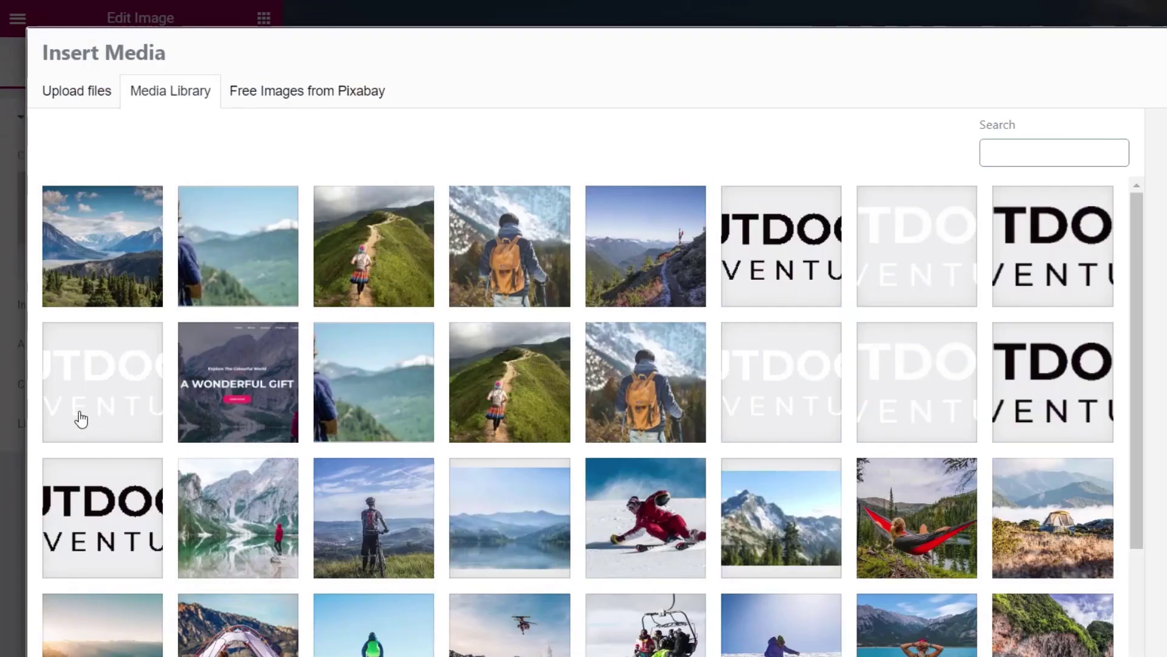
{"action": "left_click", "coordinate": [77, 507]}
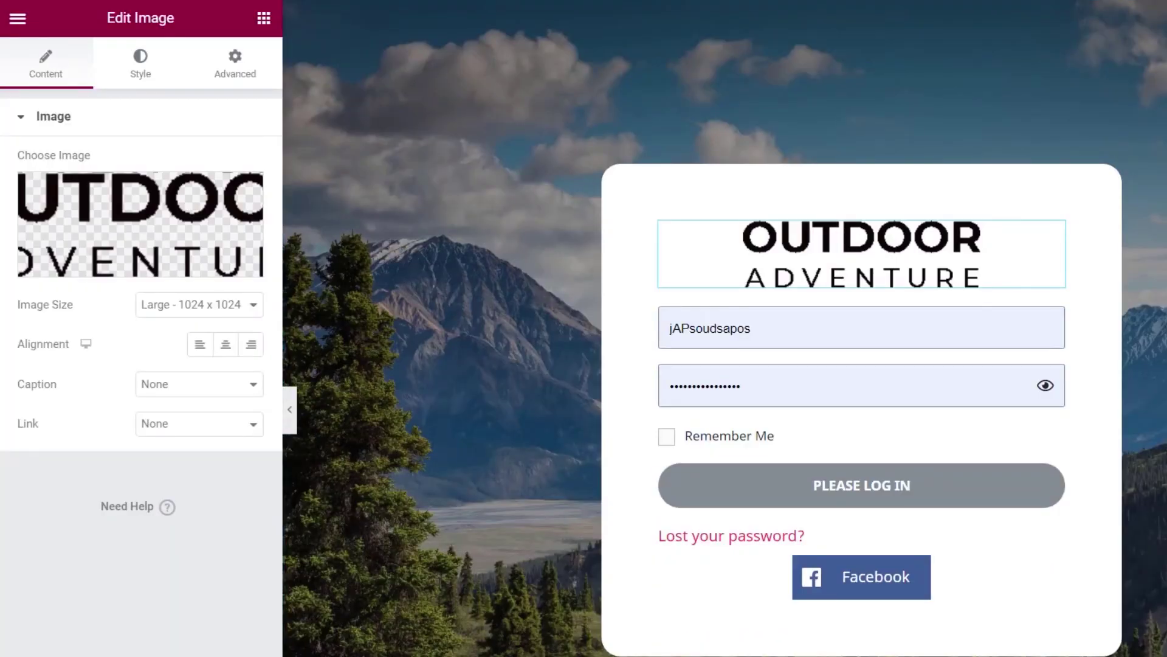
- Unlink the logo image's padding values and set only the bottom padding to 20 px
{"action": "left_click", "coordinate": [231, 68]}
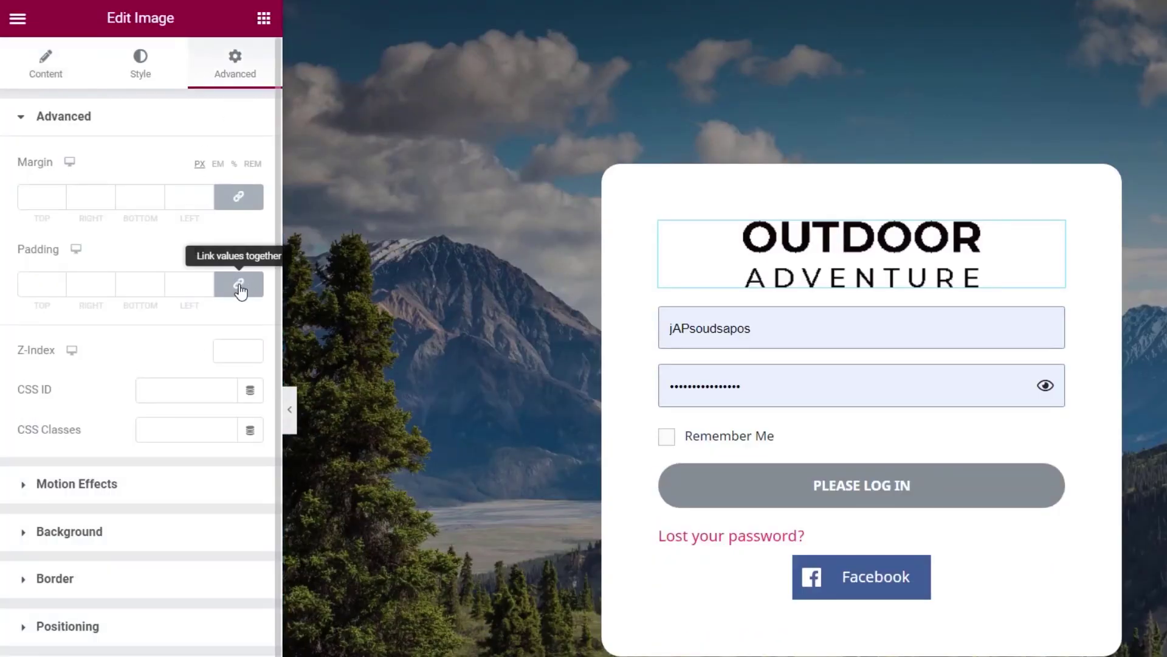
{"action": "left_click", "coordinate": [240, 291]}
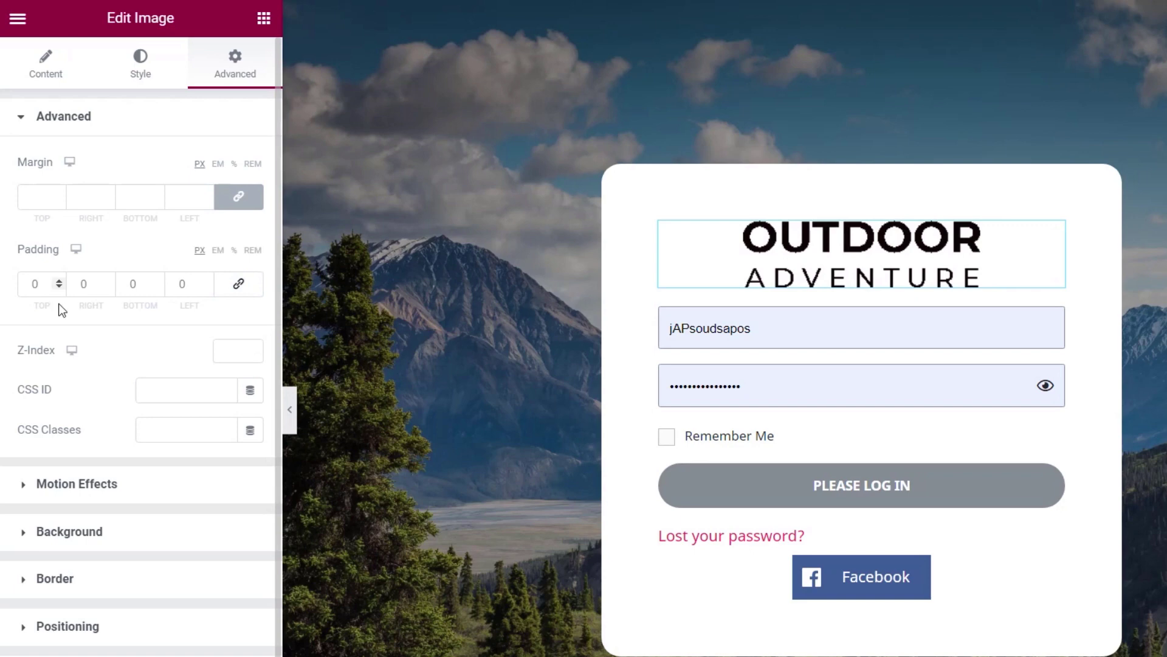
{"action": "left_click", "coordinate": [129, 285]}
{"action": "type", "text": "2"}
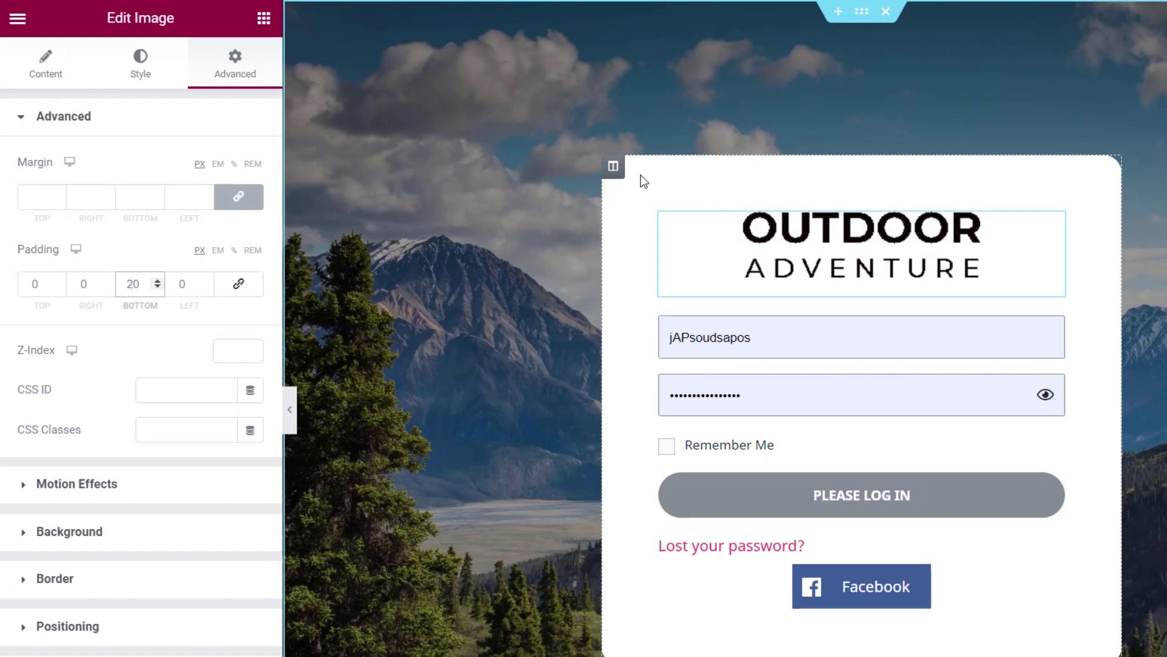
- Give the login form's column a box shadow with blur 61, spread 20 and colour rgba(0, 0, 0, 0.21)
{"action": "left_click", "coordinate": [614, 171]}
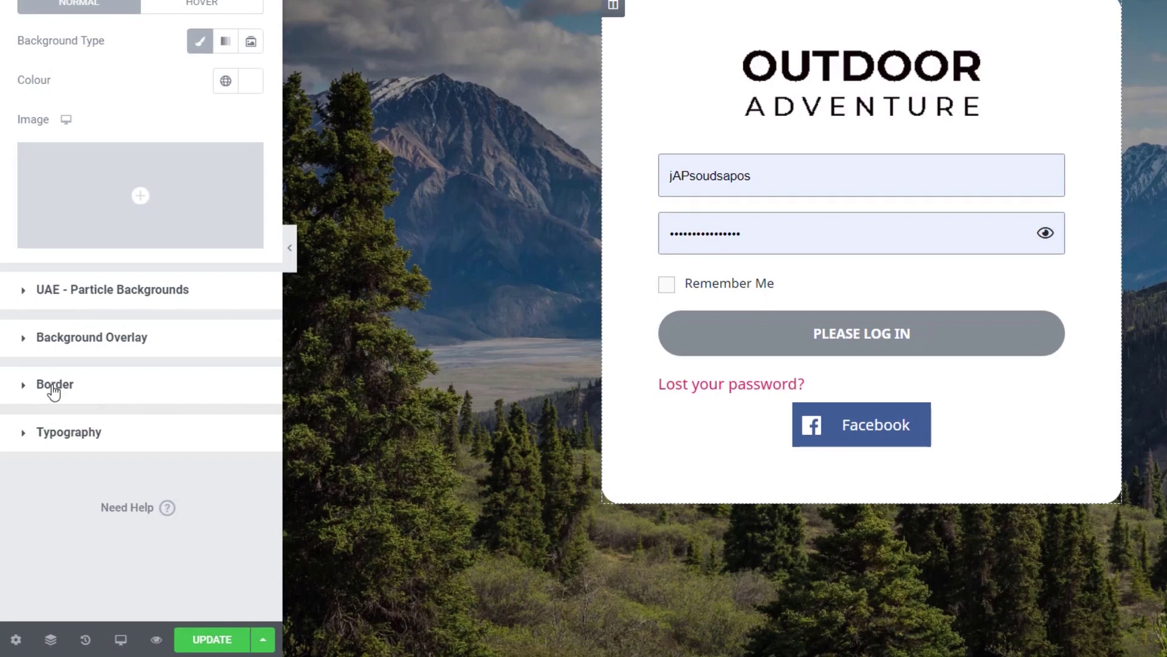
{"action": "left_click", "coordinate": [55, 516]}
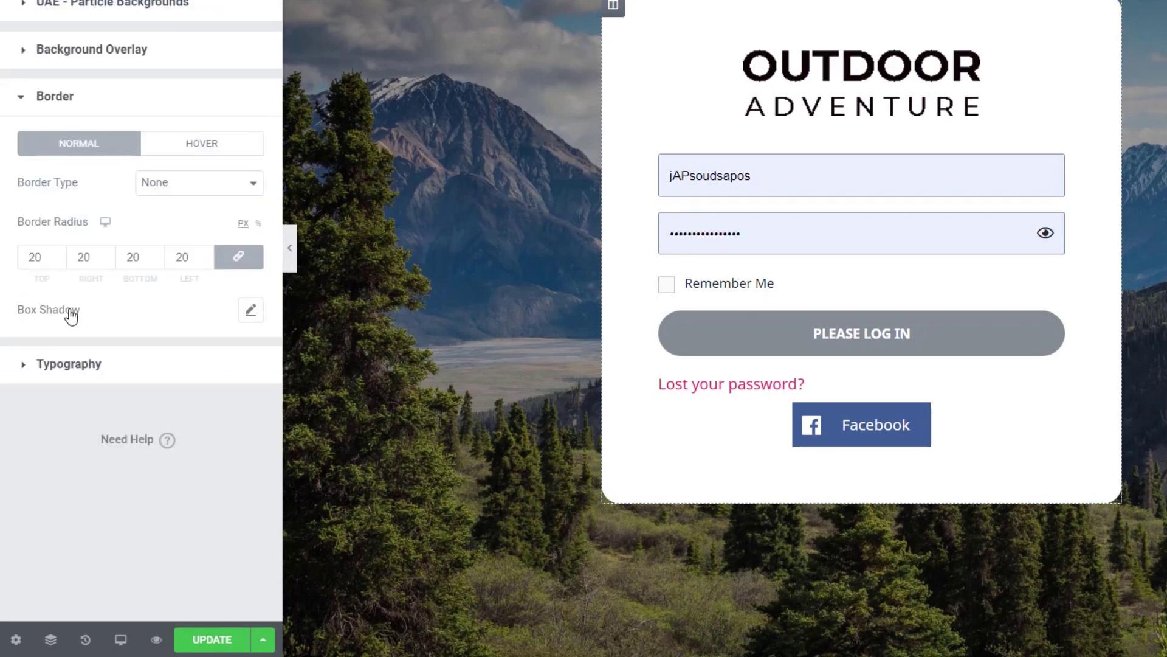
{"action": "left_click", "coordinate": [251, 311]}
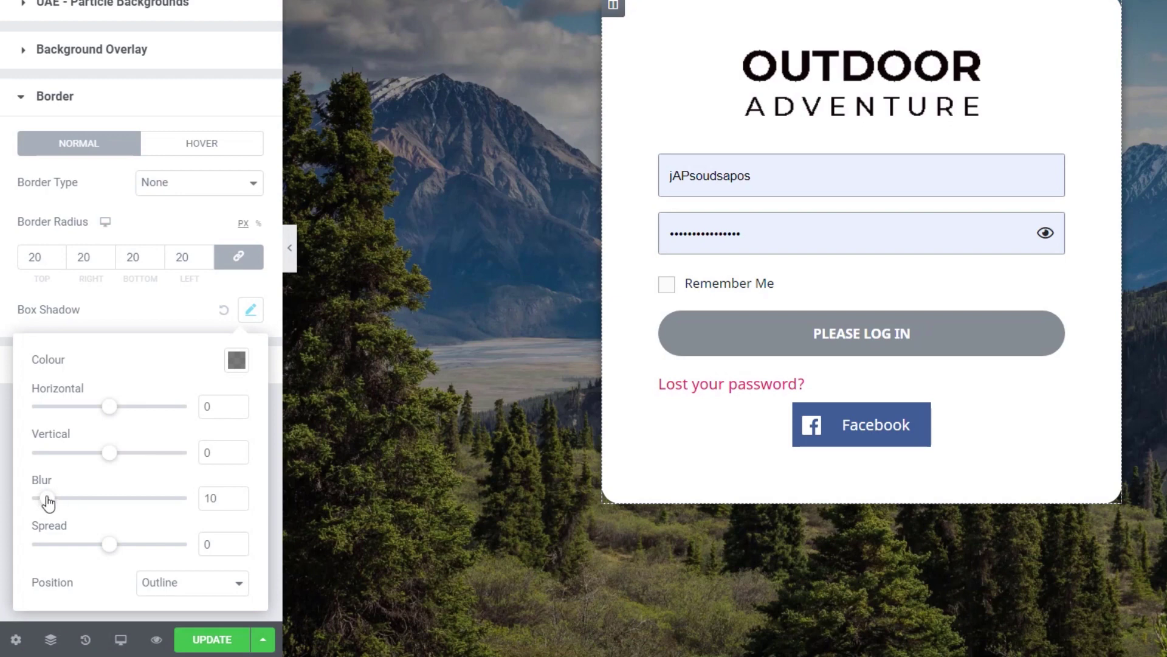
{"action": "left_click_drag", "start_coordinate": [47, 499], "coordinate": [142, 502]}
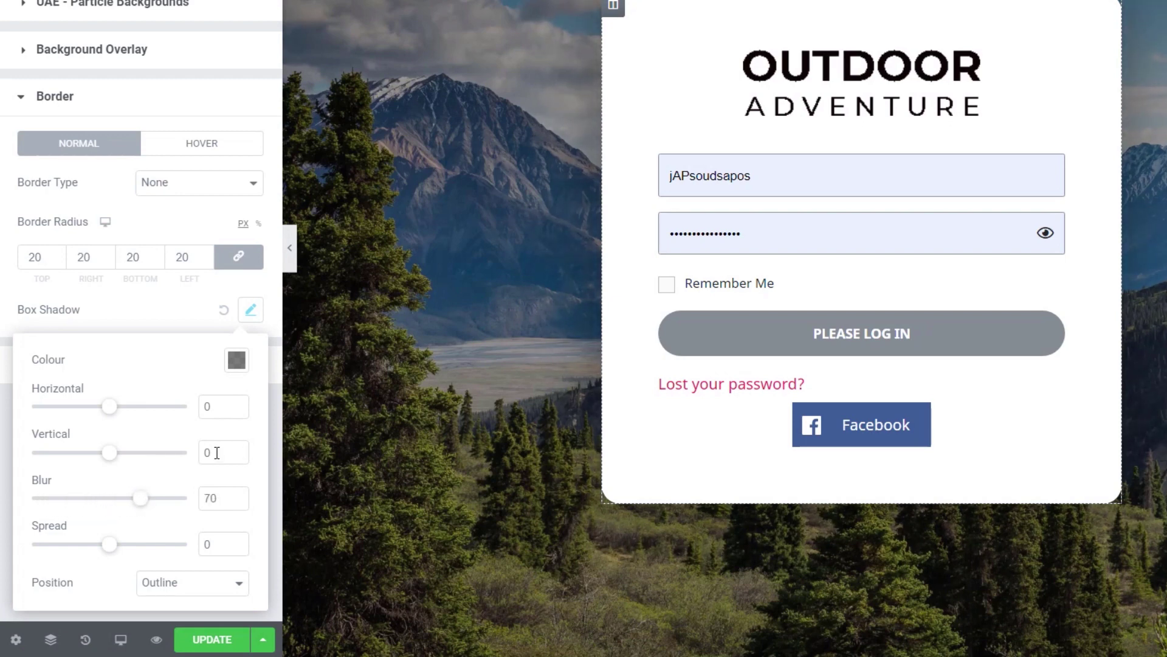
{"action": "left_click", "coordinate": [242, 369]}
{"action": "left_click_drag", "start_coordinate": [246, 286], "coordinate": [355, 285]}
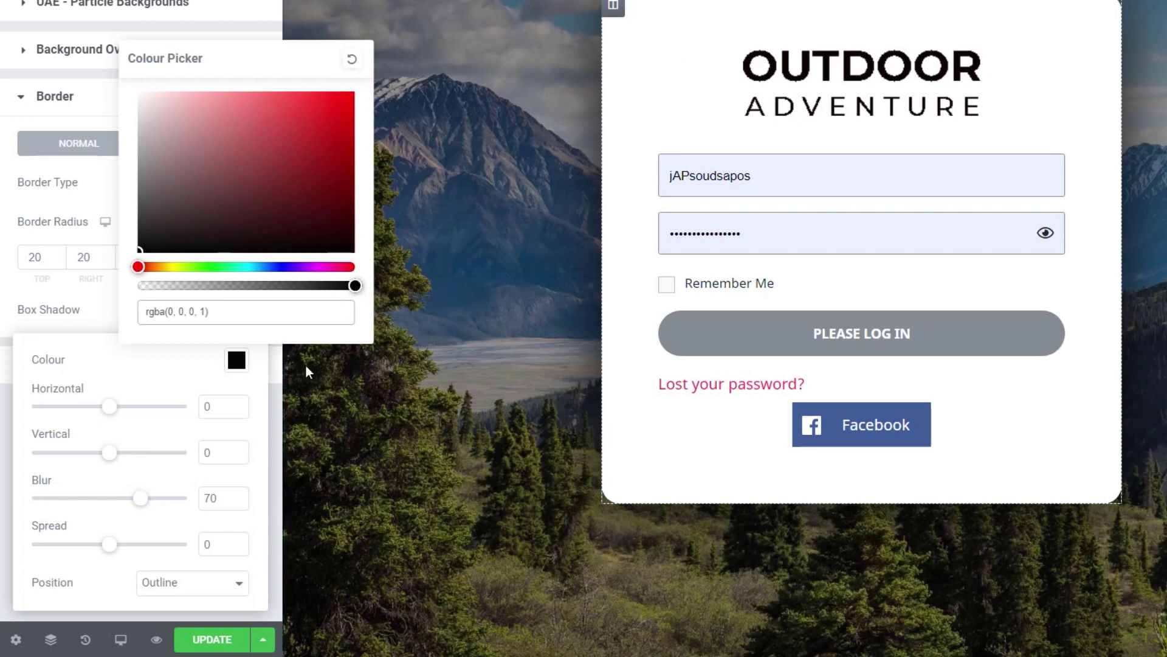
{"action": "left_click_drag", "start_coordinate": [109, 546], "coordinate": [124, 549]}
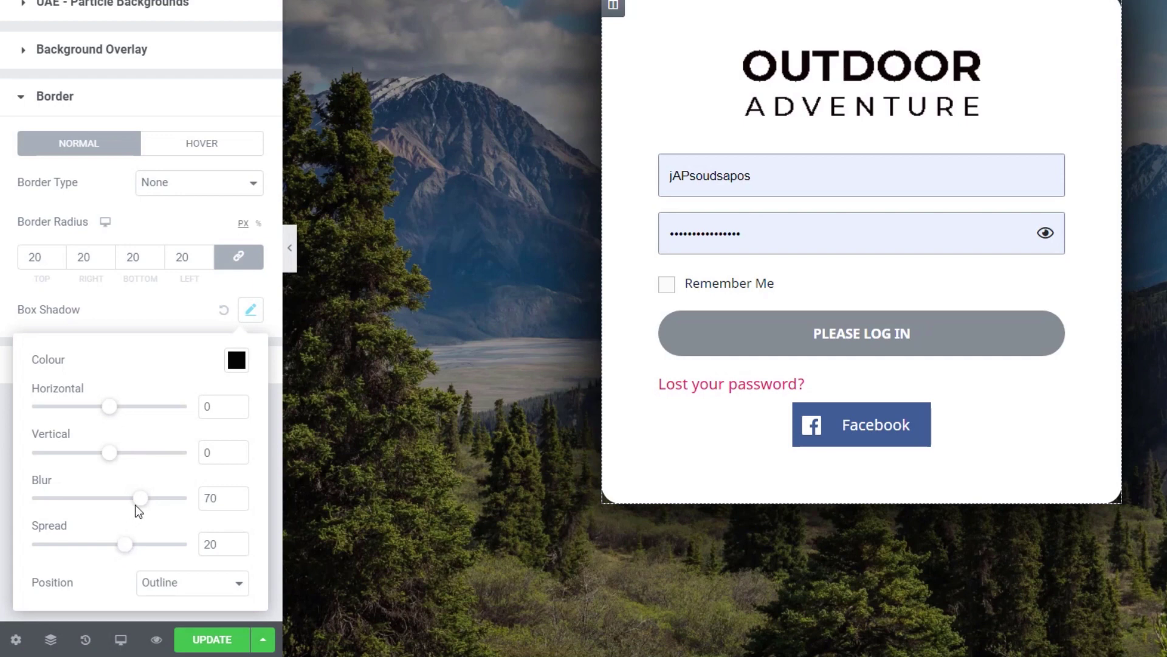
{"action": "left_click_drag", "start_coordinate": [139, 499], "coordinate": [131, 503]}
{"action": "left_click", "coordinate": [237, 362]}
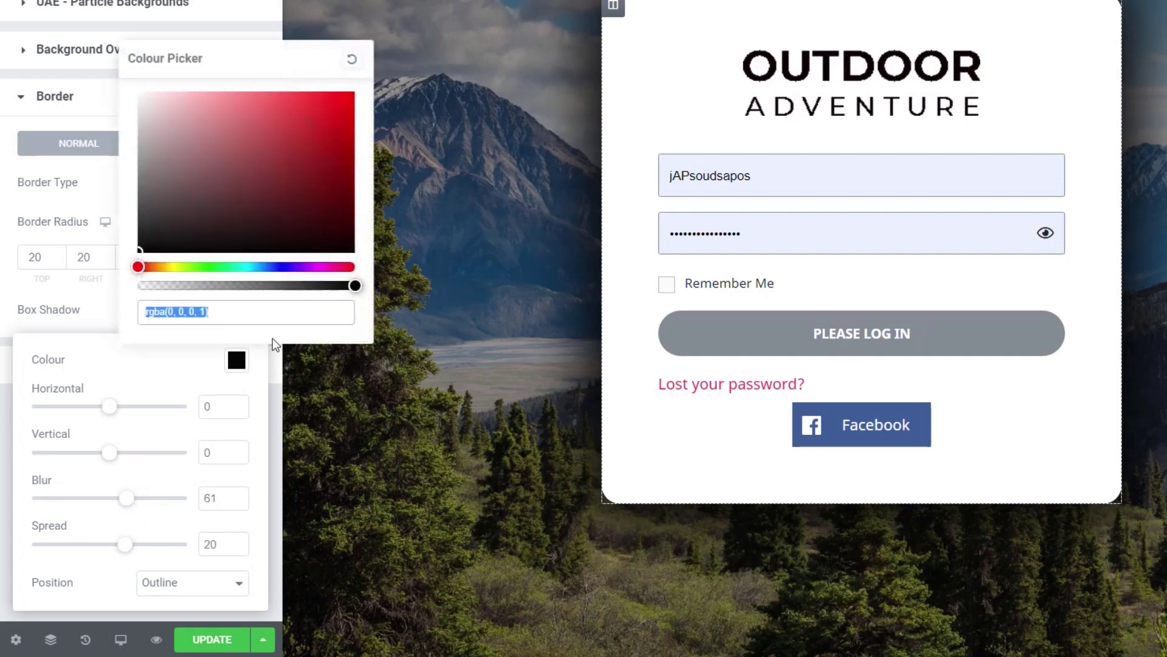
{"action": "left_click_drag", "start_coordinate": [355, 286], "coordinate": [182, 288]}
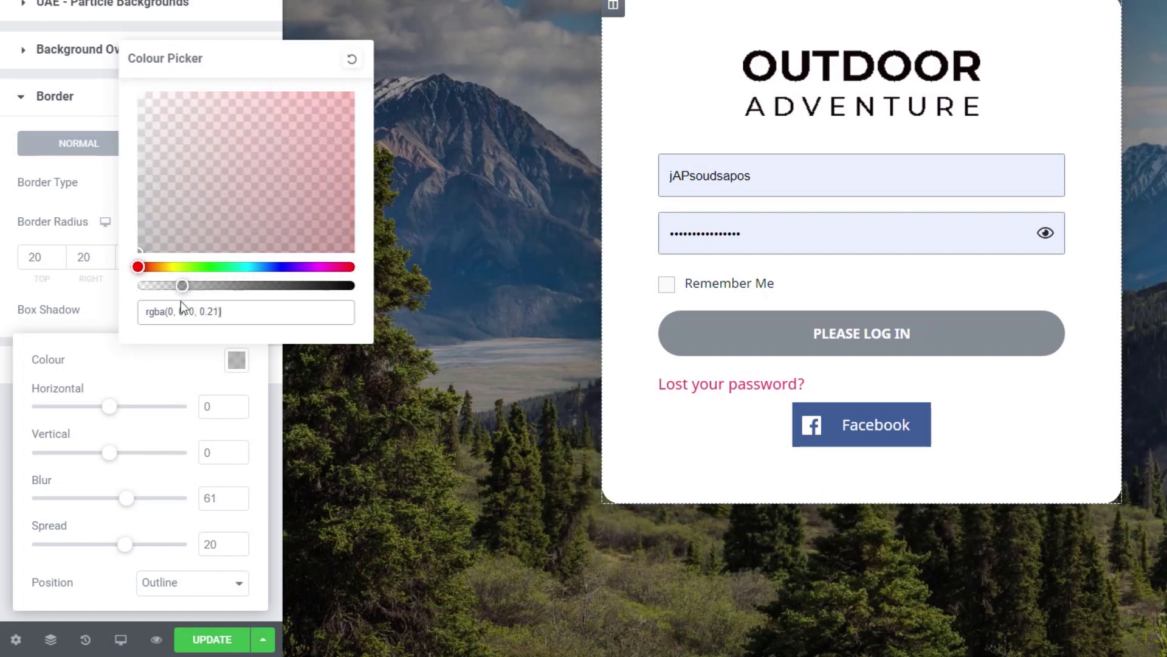
{"action": "left_click", "coordinate": [84, 313]}
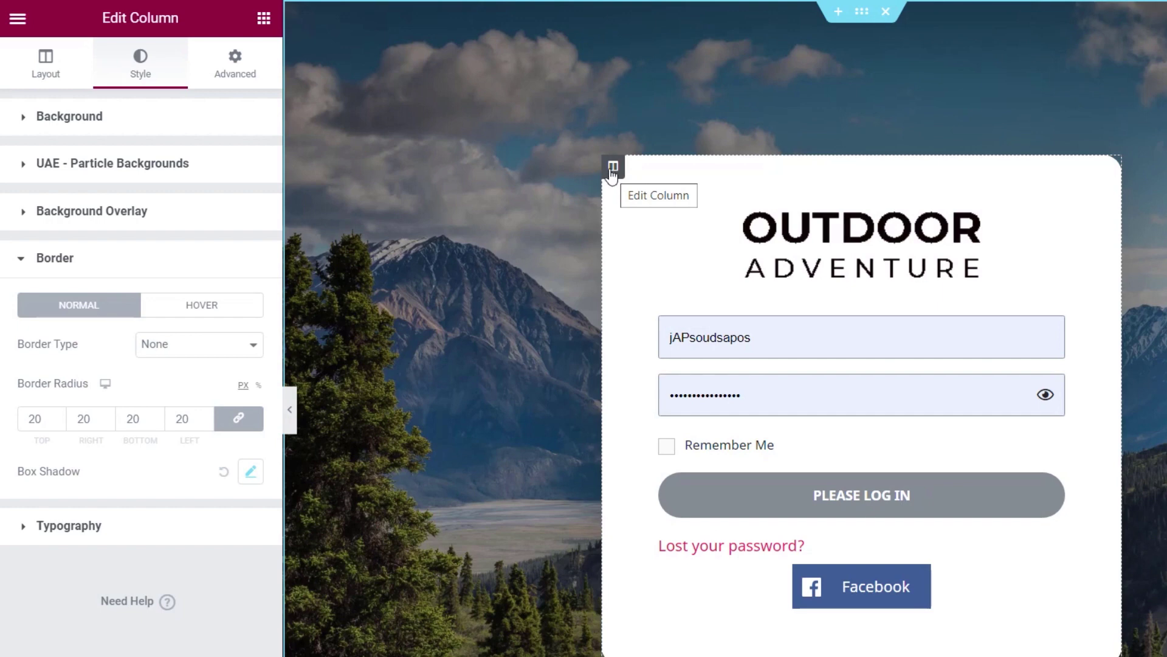
- Give the login form's white column a Bounce In Down entrance animation in its motion effects
{"action": "left_click", "coordinate": [241, 70]}
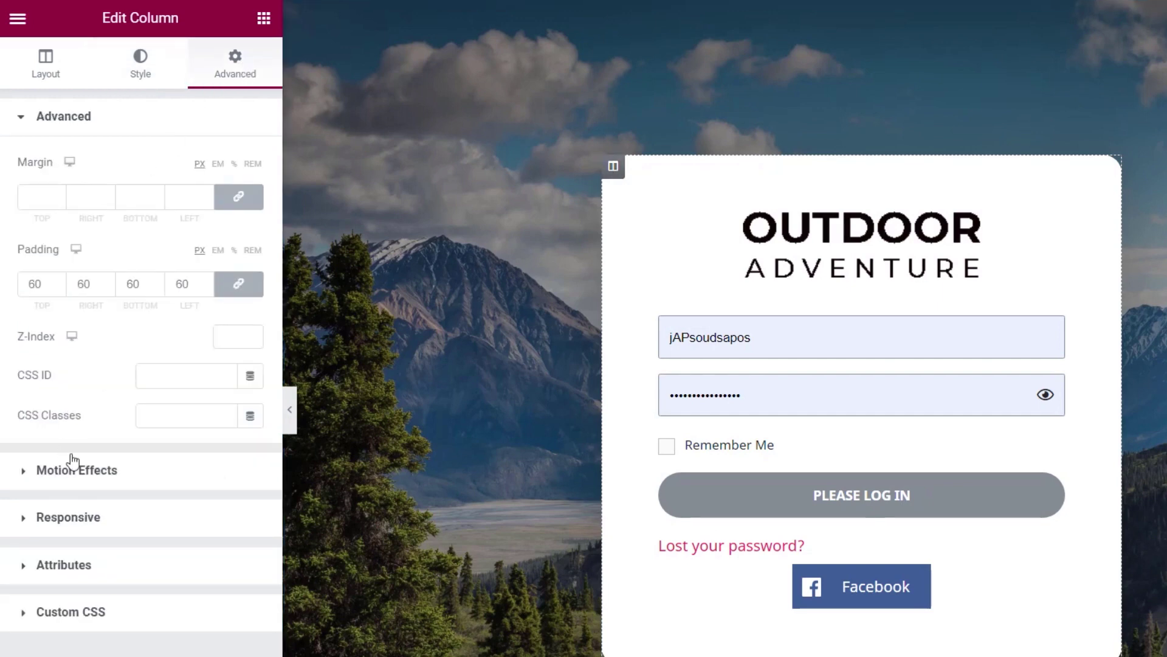
{"action": "left_click", "coordinate": [95, 481]}
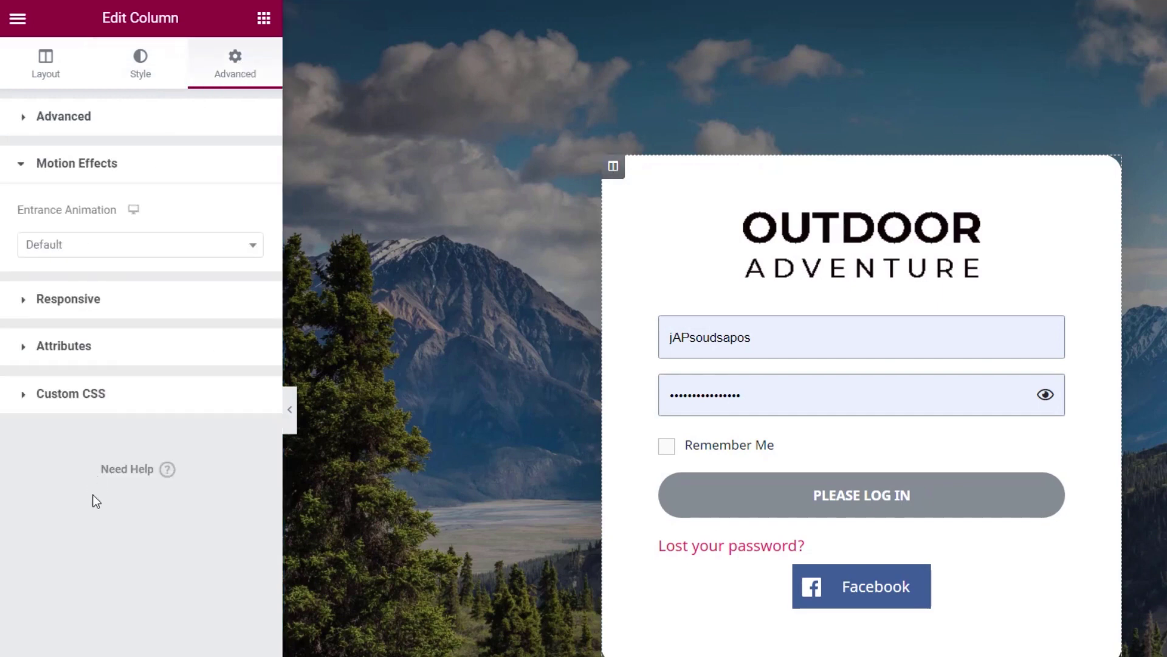
{"action": "left_click", "coordinate": [131, 251]}
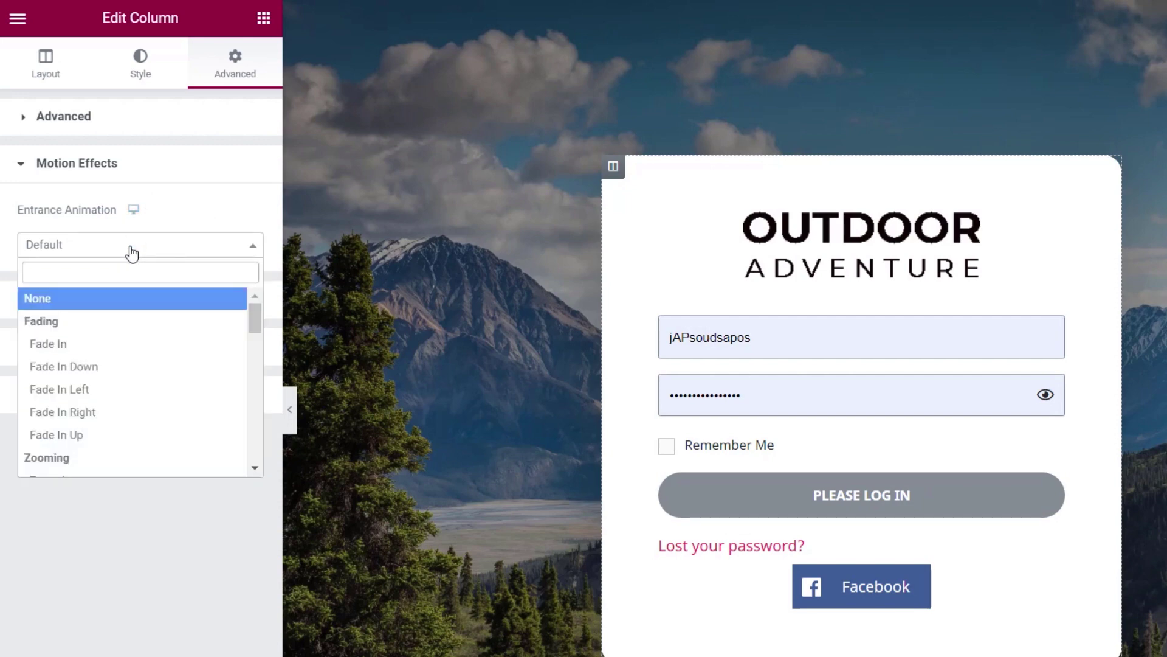
{"action": "scroll", "coordinate": [154, 367], "scroll_direction": "down", "scroll_amount": 1}
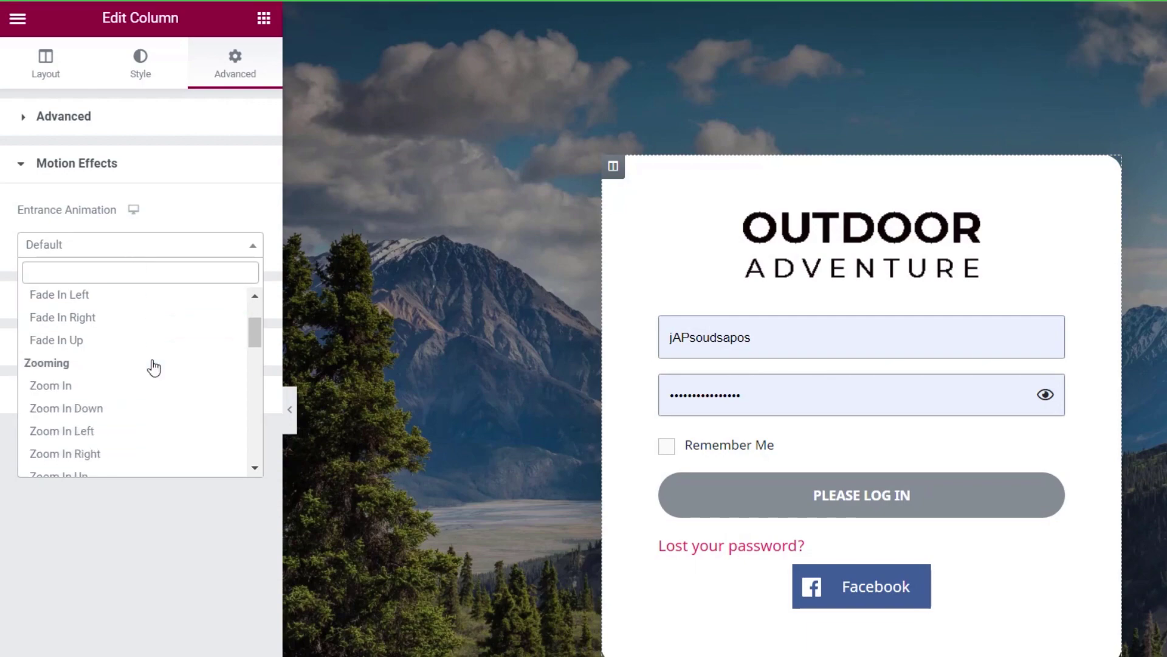
{"action": "scroll", "coordinate": [154, 367], "scroll_direction": "down", "scroll_amount": 1}
{"action": "scroll", "coordinate": [155, 365], "scroll_direction": "down", "scroll_amount": 1}
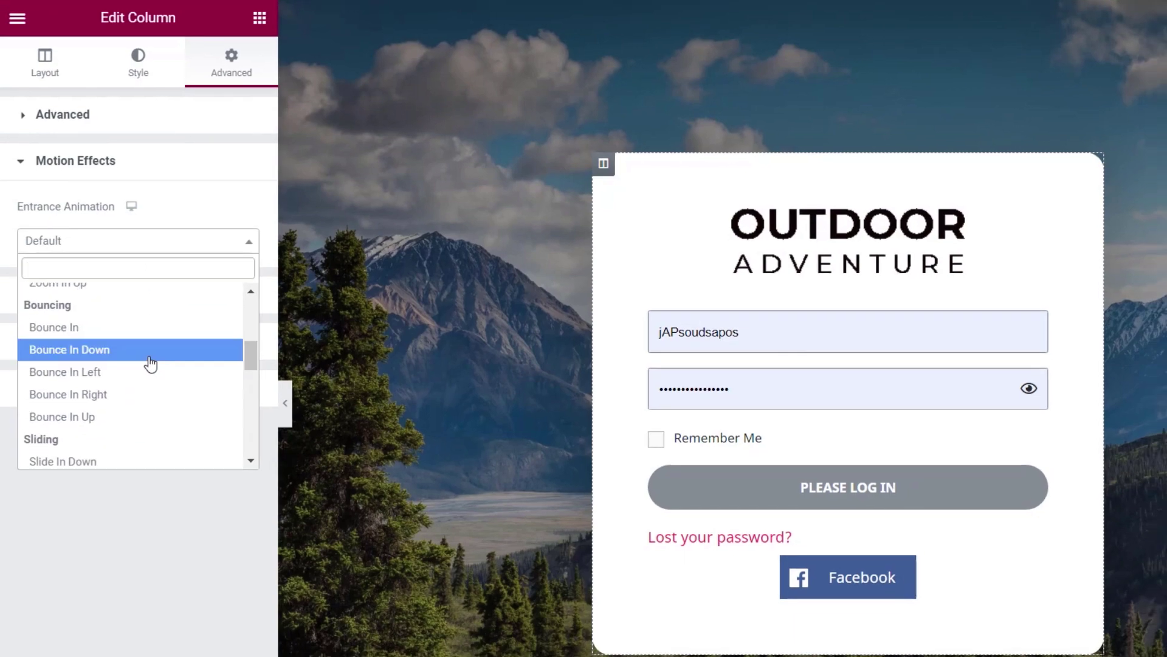
{"action": "left_click", "coordinate": [148, 362]}
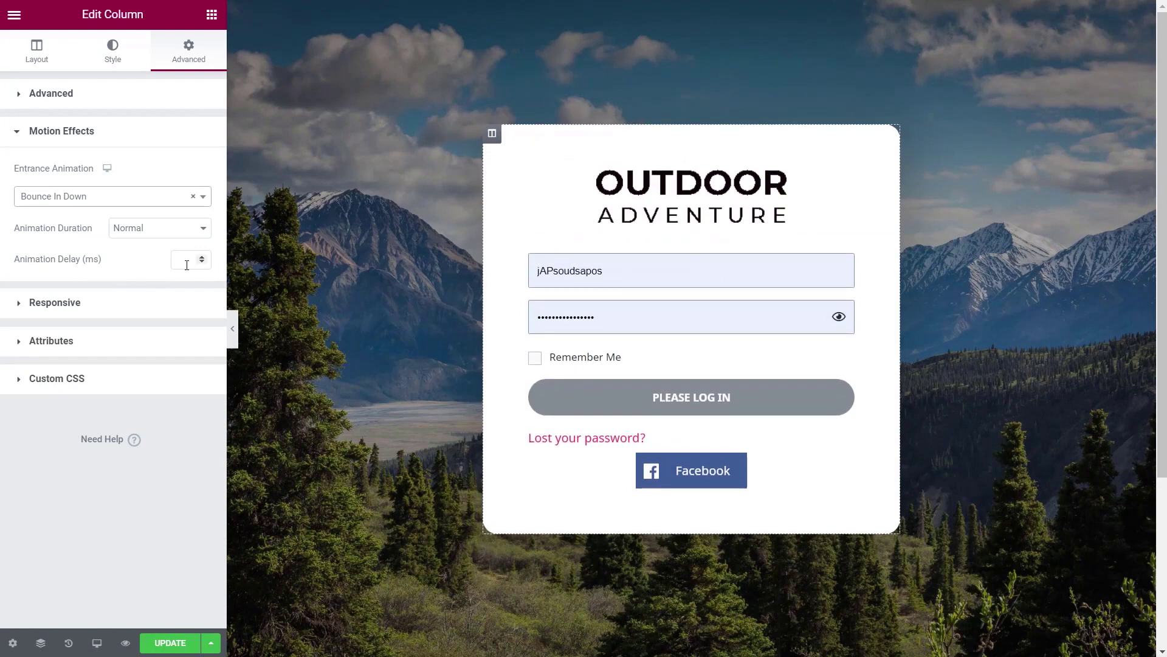
{"action": "left_click", "coordinate": [172, 237]}
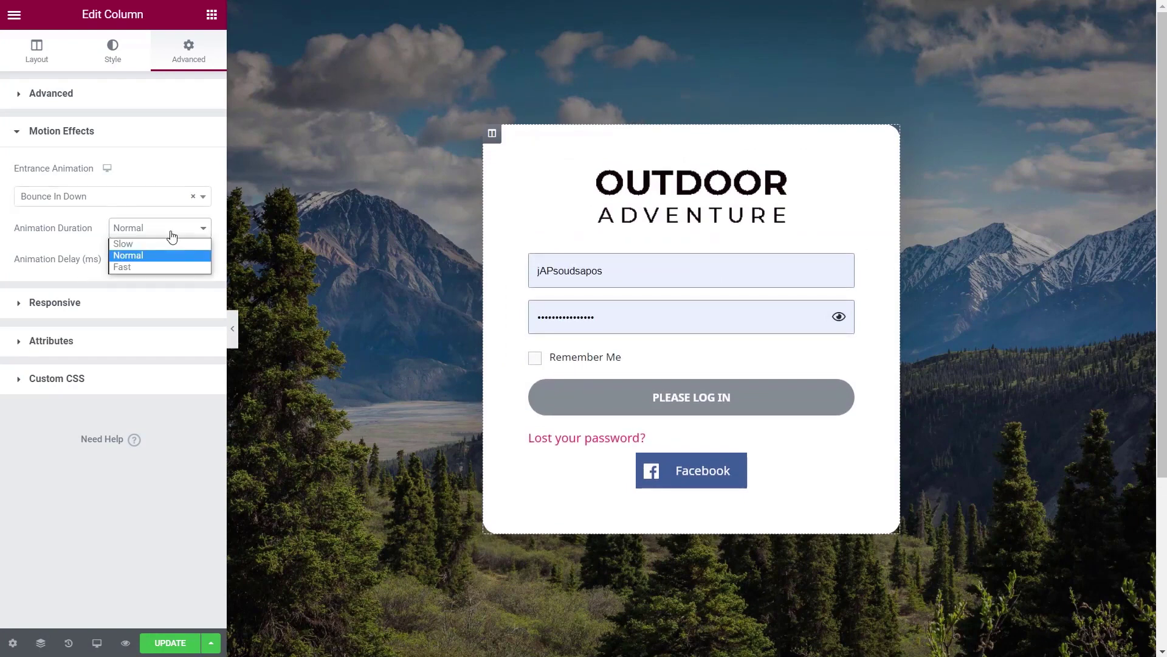
{"action": "left_click", "coordinate": [83, 484]}
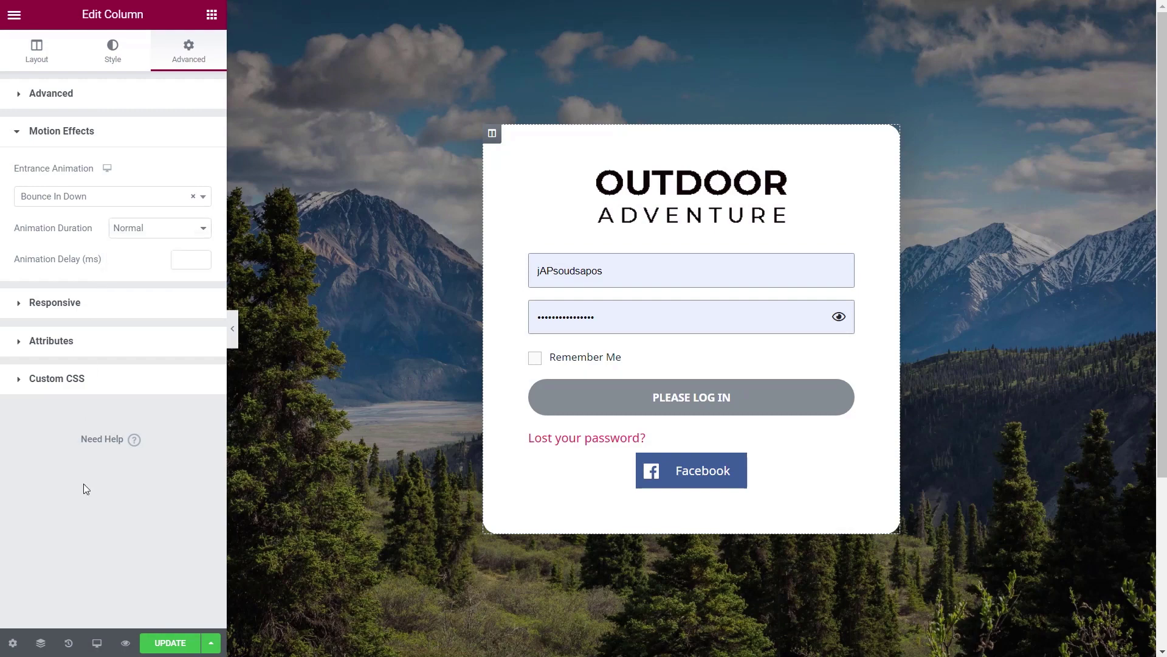
- Update the page design and start a Facebook login from the published login page
{"action": "left_click", "coordinate": [180, 648]}
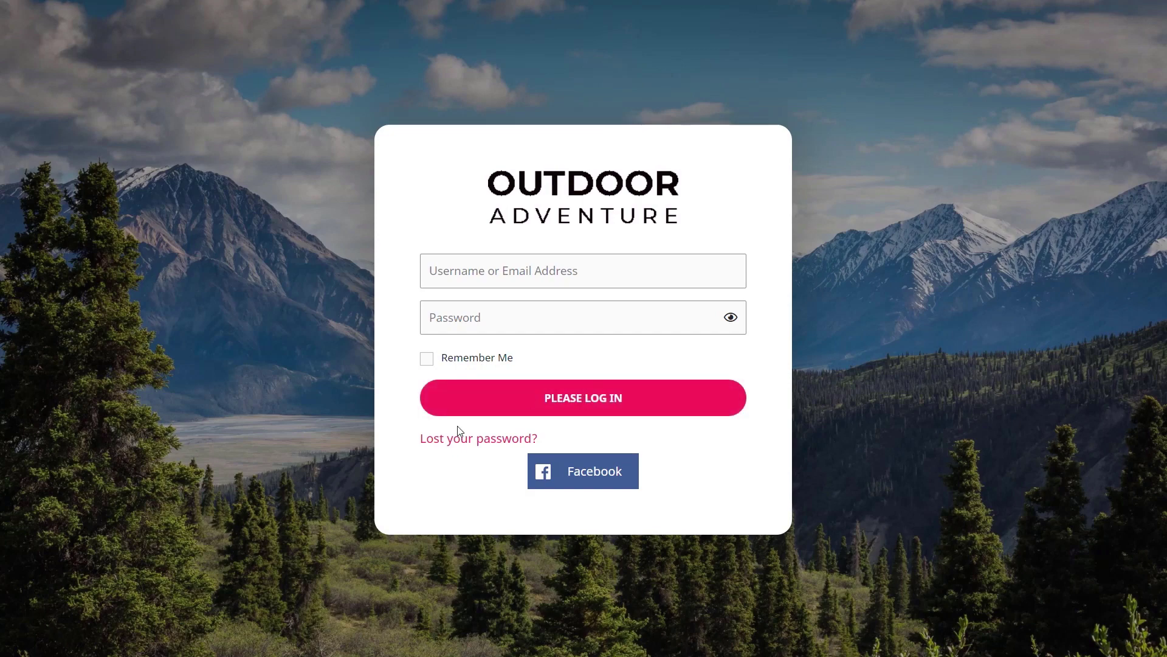
{"action": "left_click", "coordinate": [598, 477]}
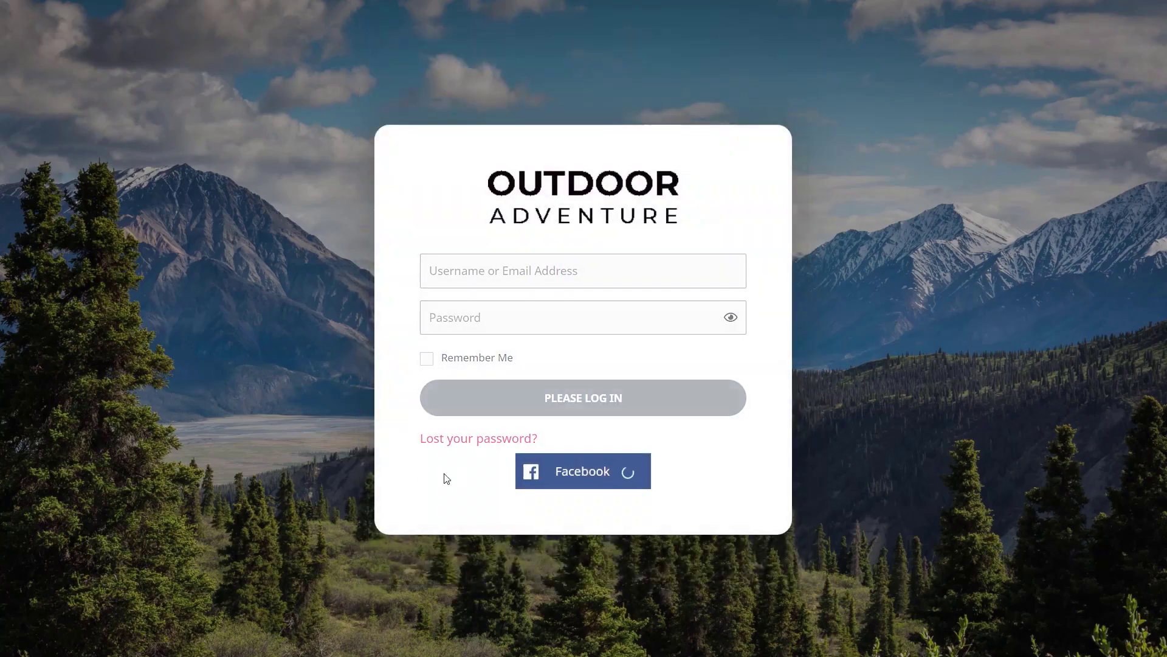